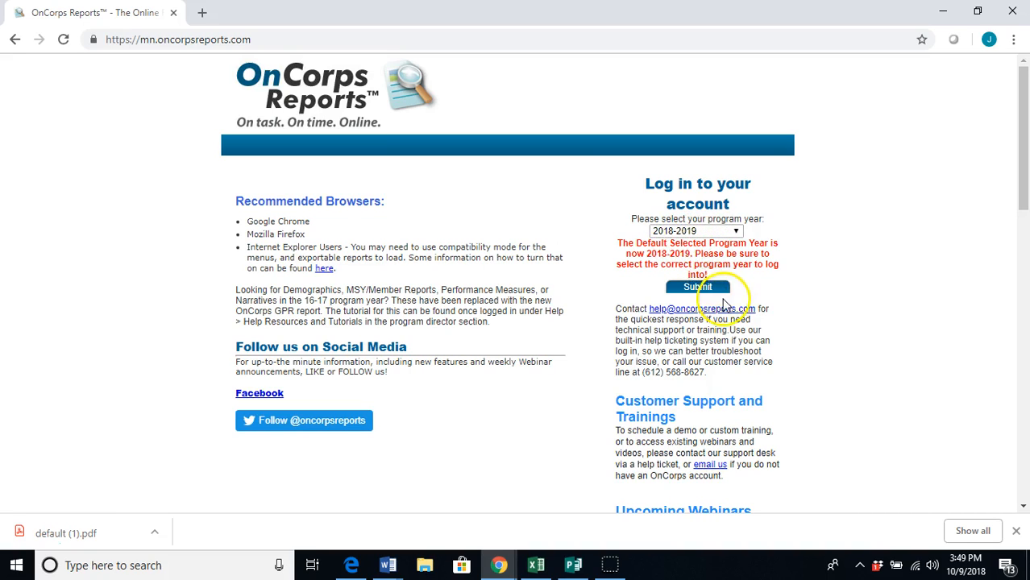
Submit program year 2018-2019 to list the participating programs
click(707, 288)
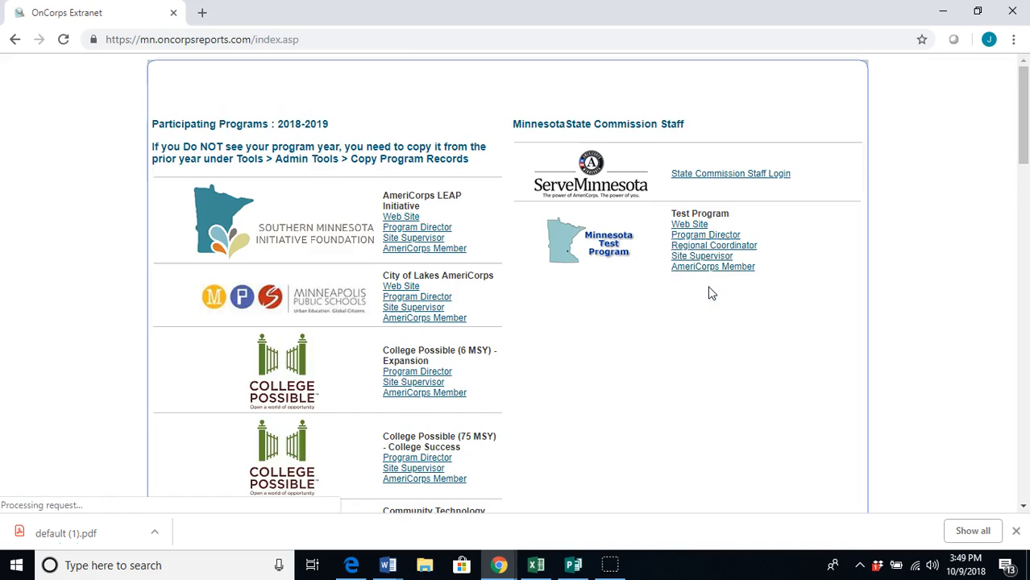
Open the AmeriCorps Member login for Promise Fellows (200 MSY) - Statewide
scroll(539, 362, down, 10)
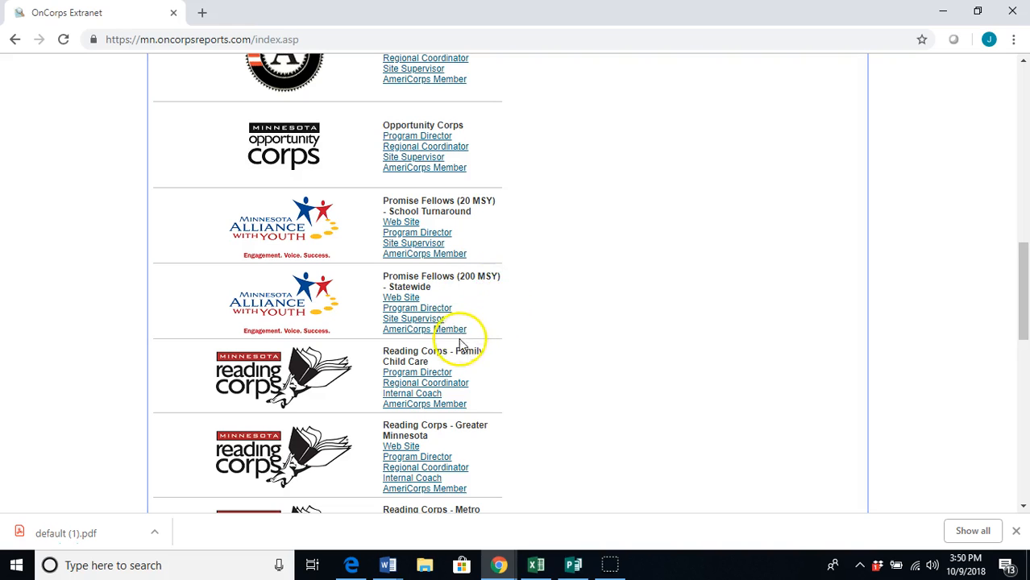
click(444, 331)
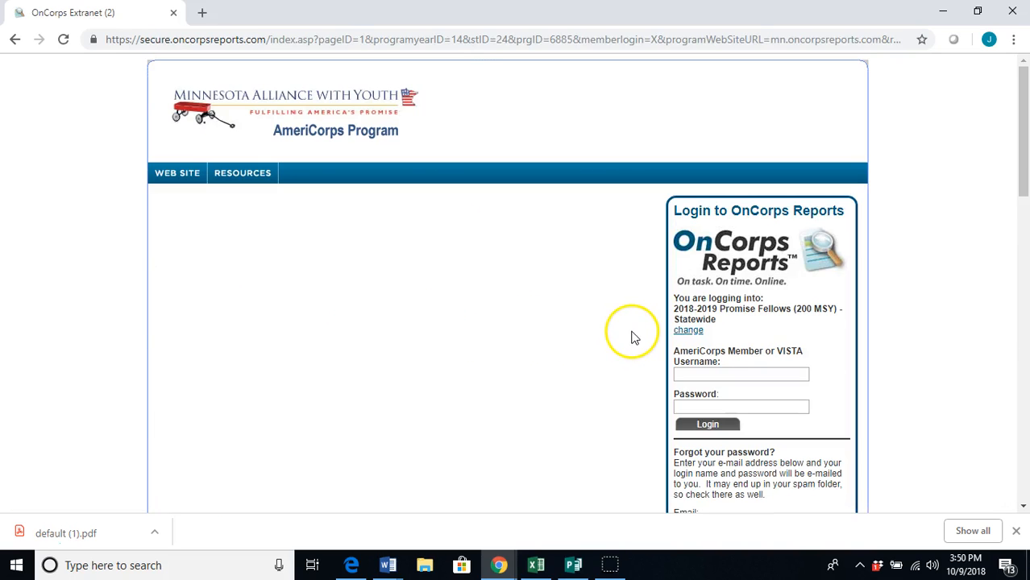
Sign in with the member's username and password
click(686, 370)
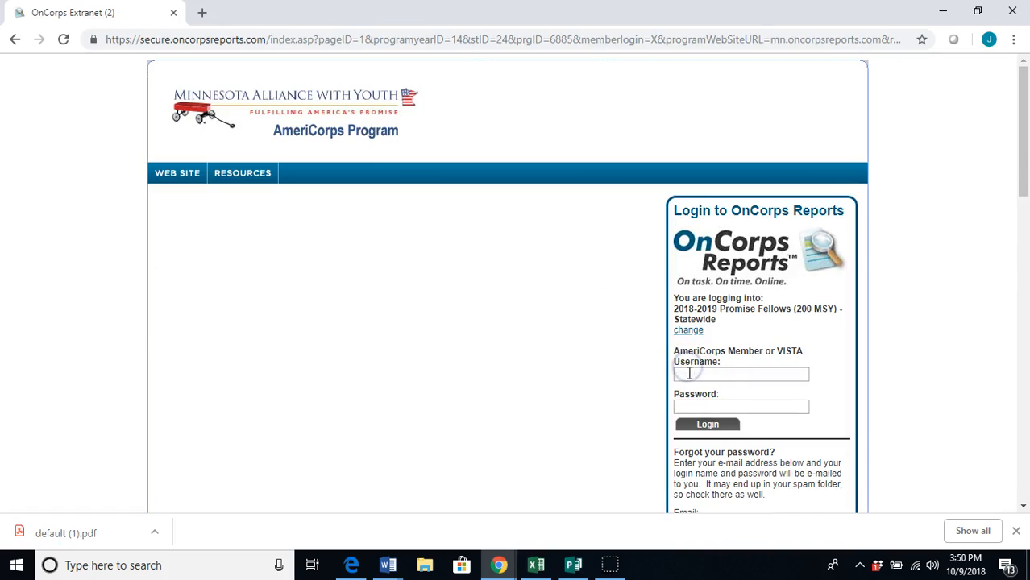
text(mtest)
click(732, 406)
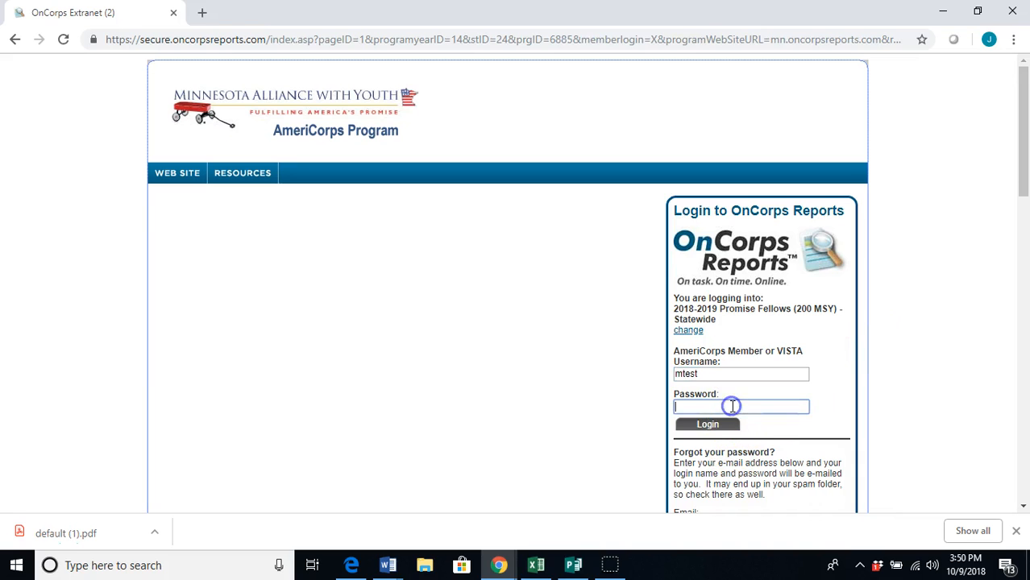
text(•••••••)
key(Return)
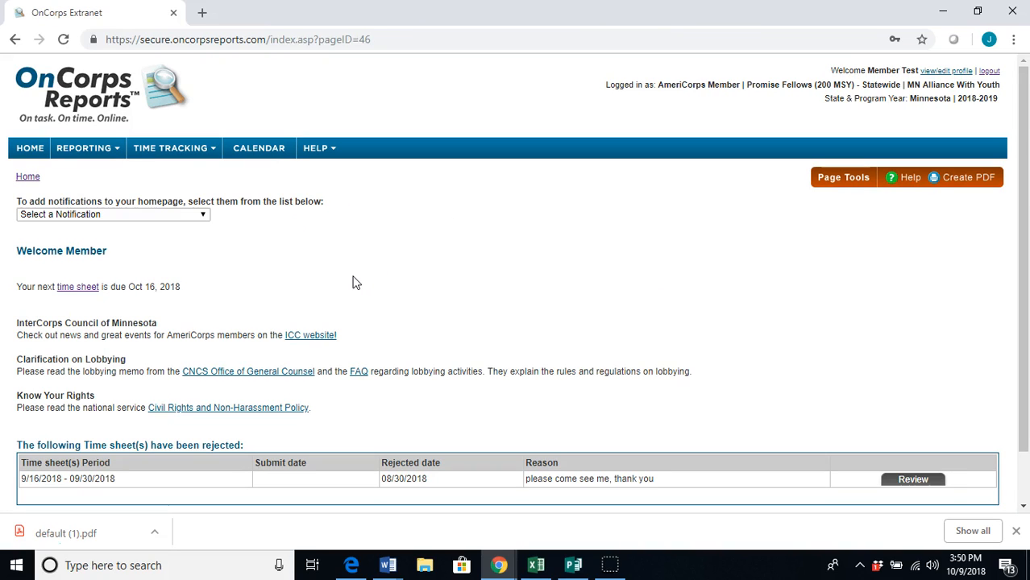
Go to Reporting > Submit Reports > Student Tracking
mouse_move(96, 154)
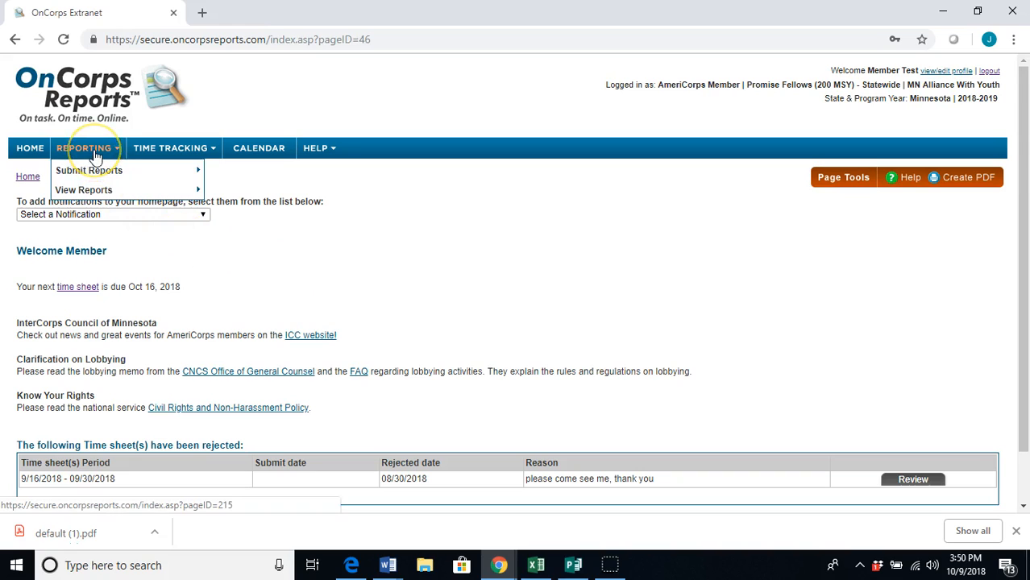
mouse_move(87, 170)
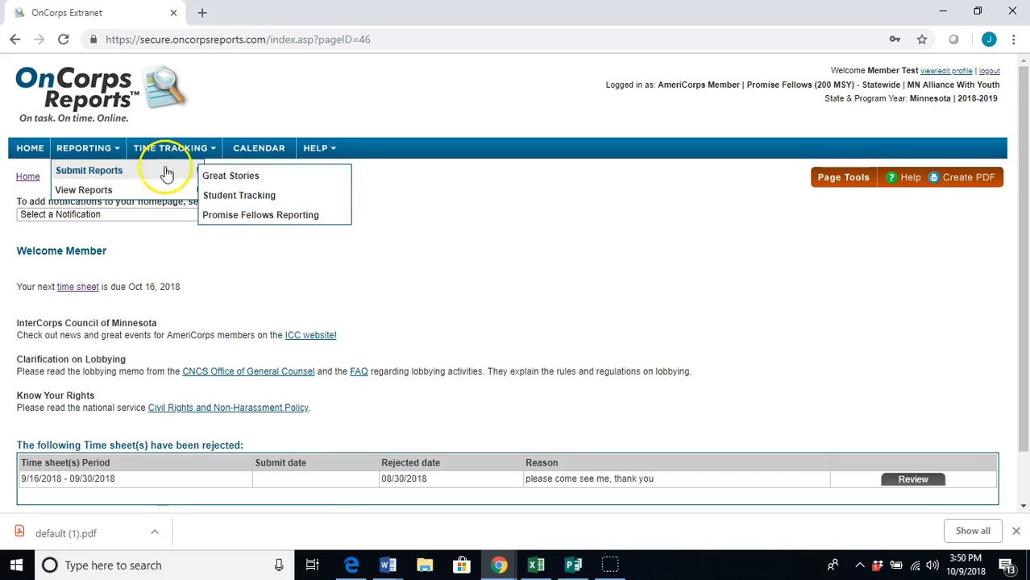
click(233, 198)
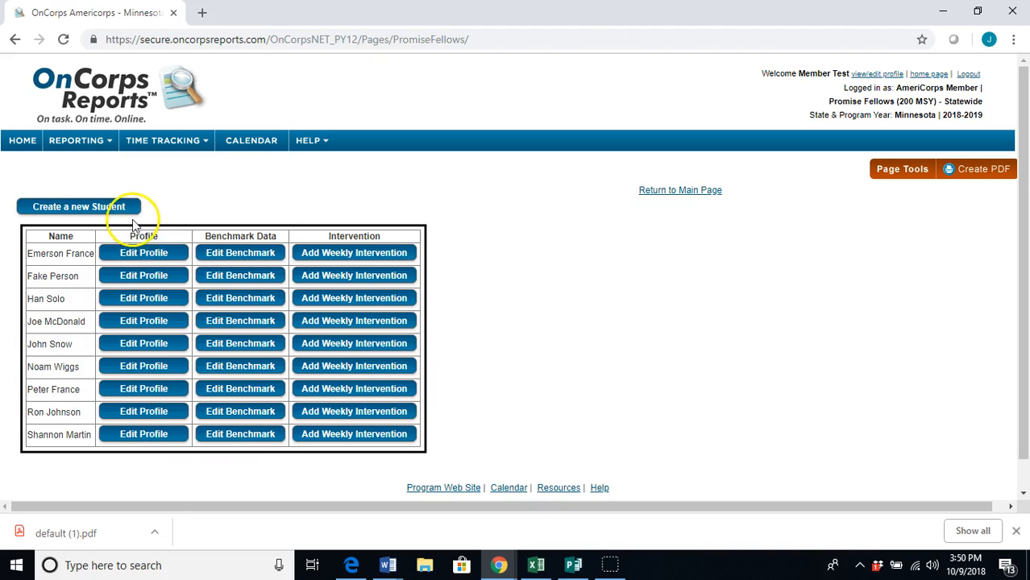
Create a new student and fill in the student's first and last name
click(89, 204)
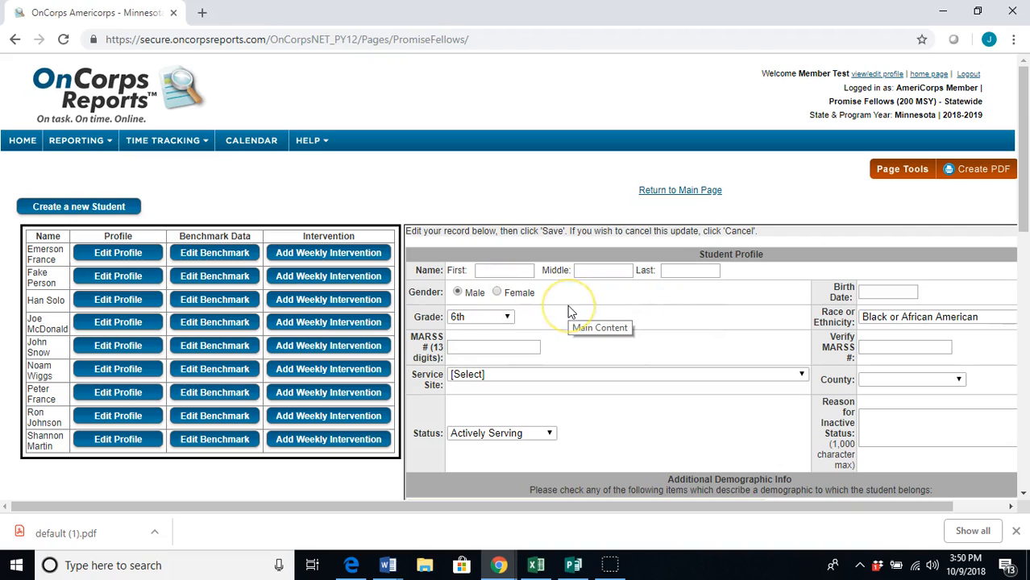
click(498, 270)
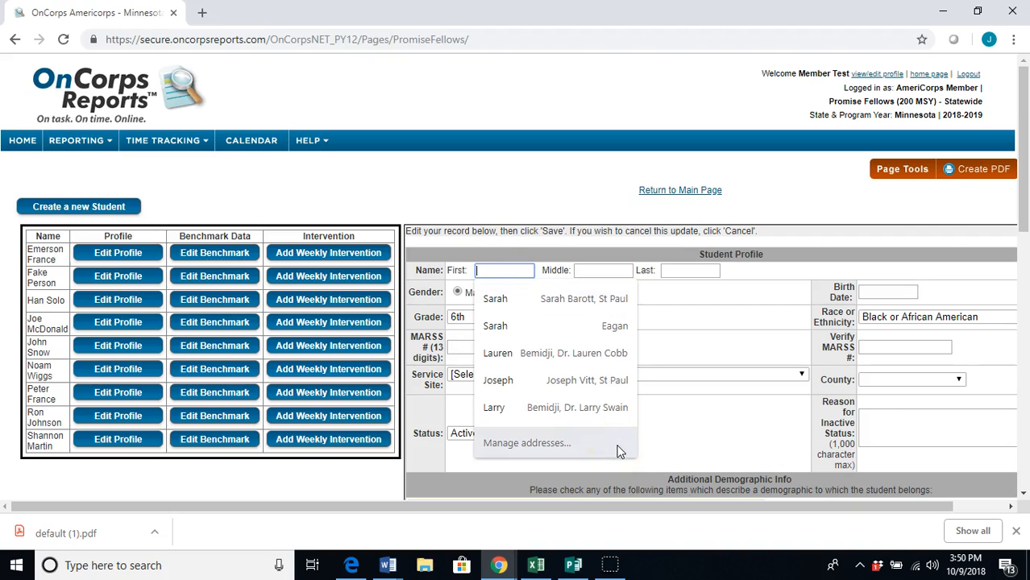
text(Luke)
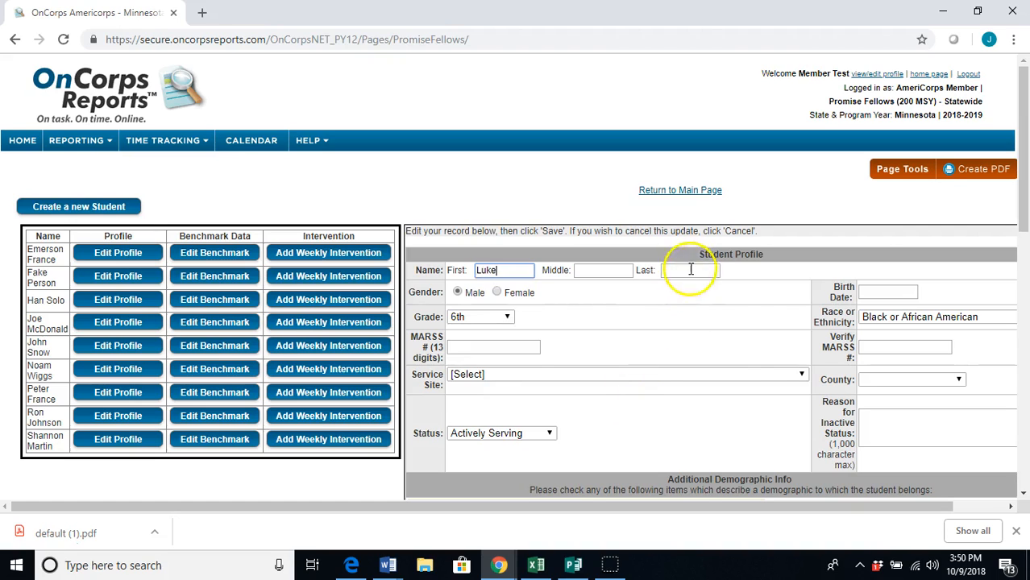
click(691, 269)
text(Skywalker)
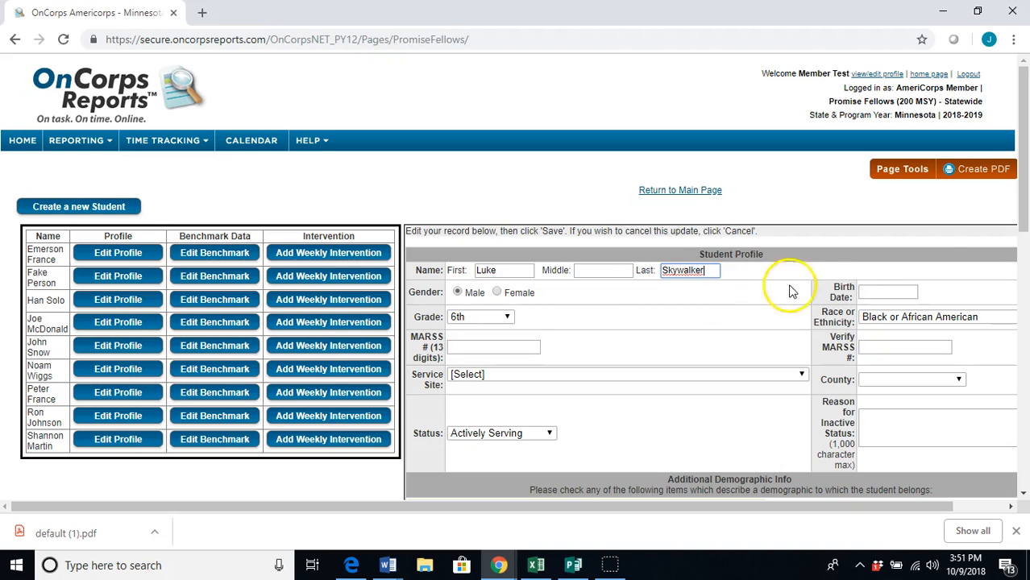
Pick the 26th in the calendar and correct the birth year to give 10/26/2000
click(874, 293)
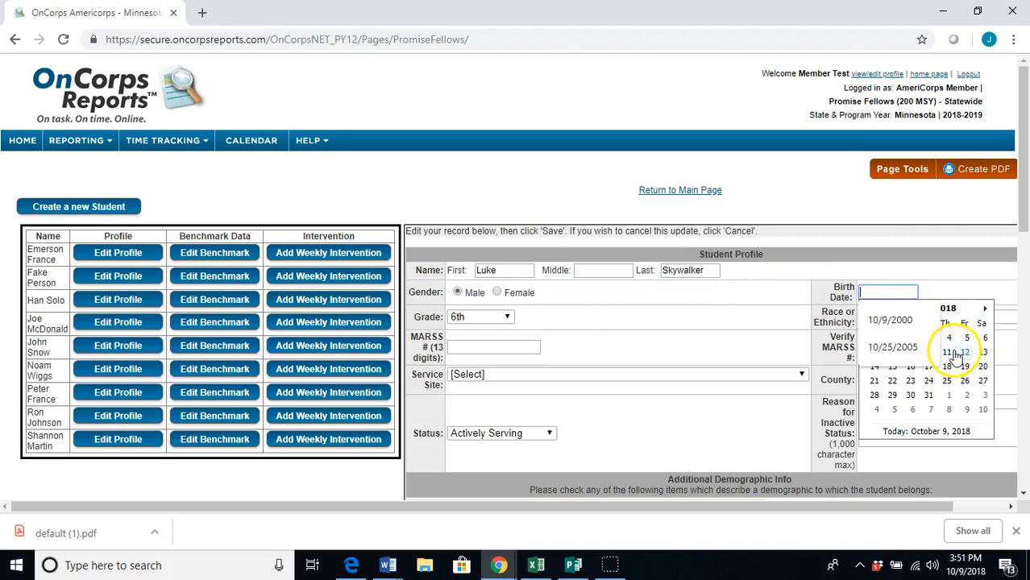
click(964, 382)
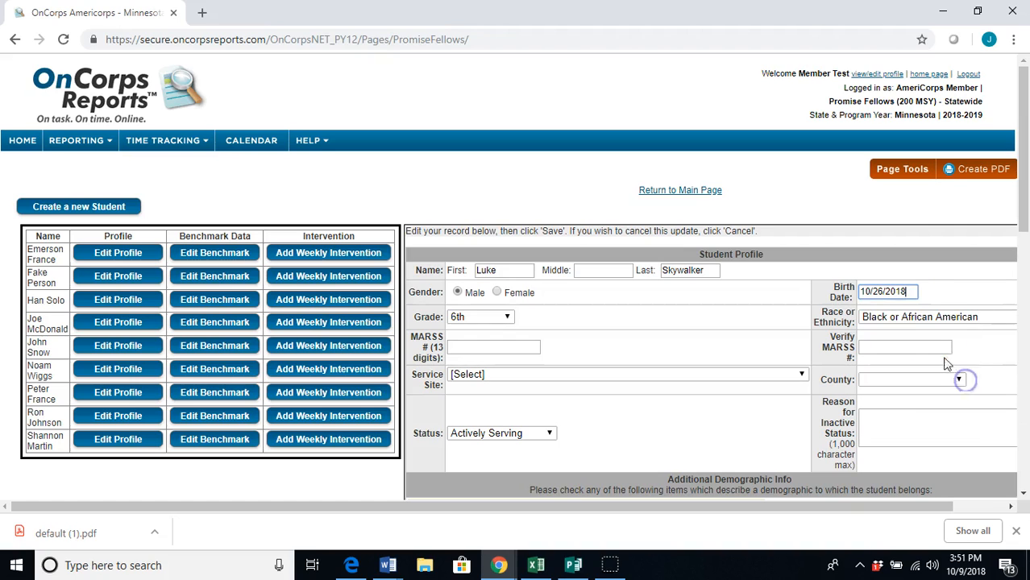
click(907, 292)
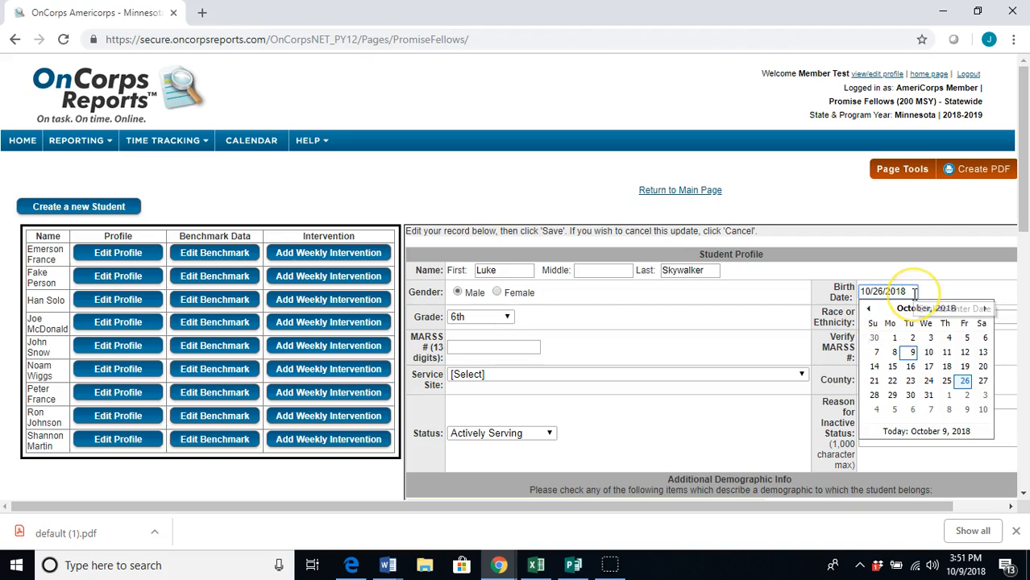
key(BackSpace)
key(BackSpace)
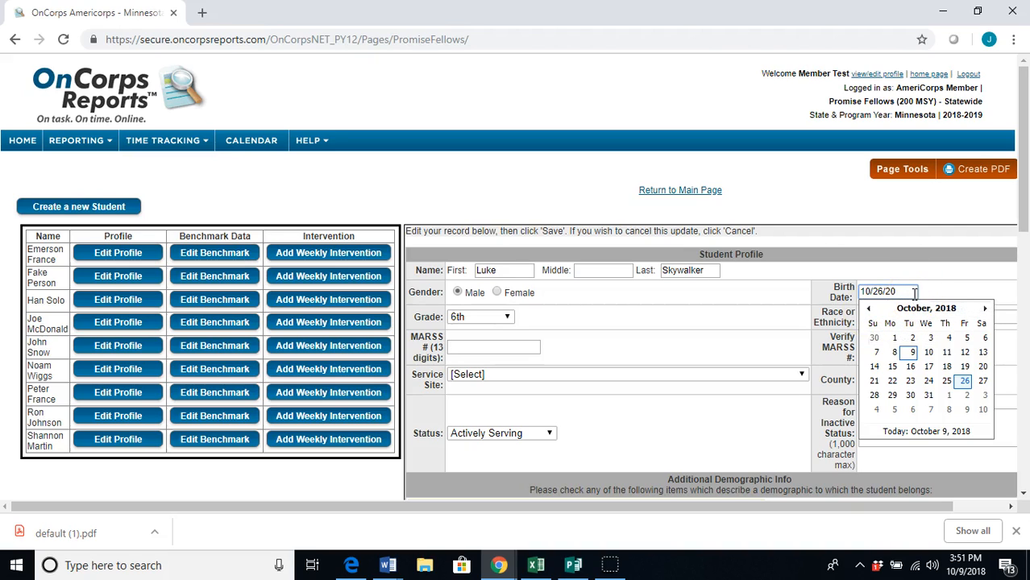
click(974, 271)
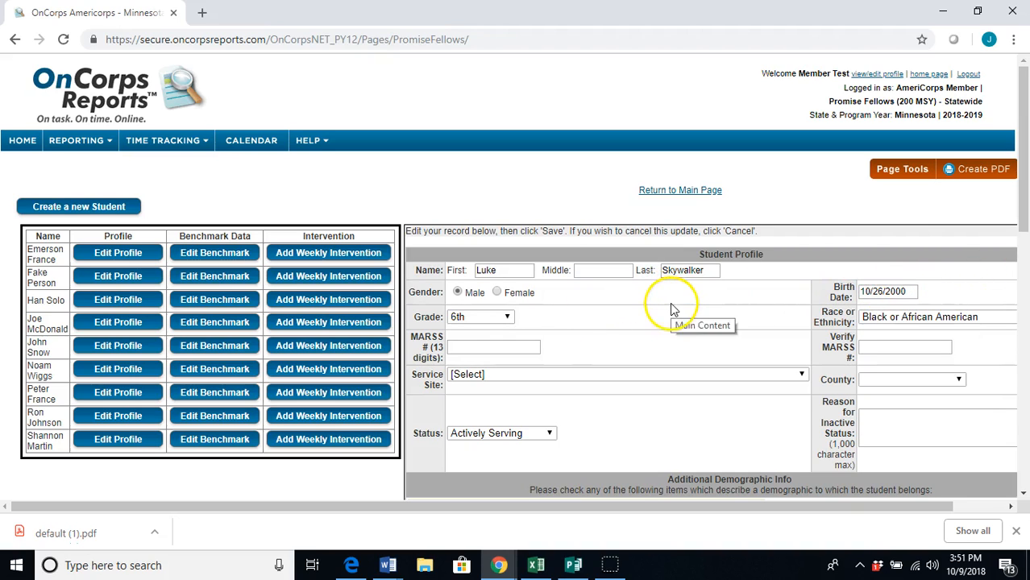
Set the student's grade to 12th and race to White (non Hispanic)
click(505, 316)
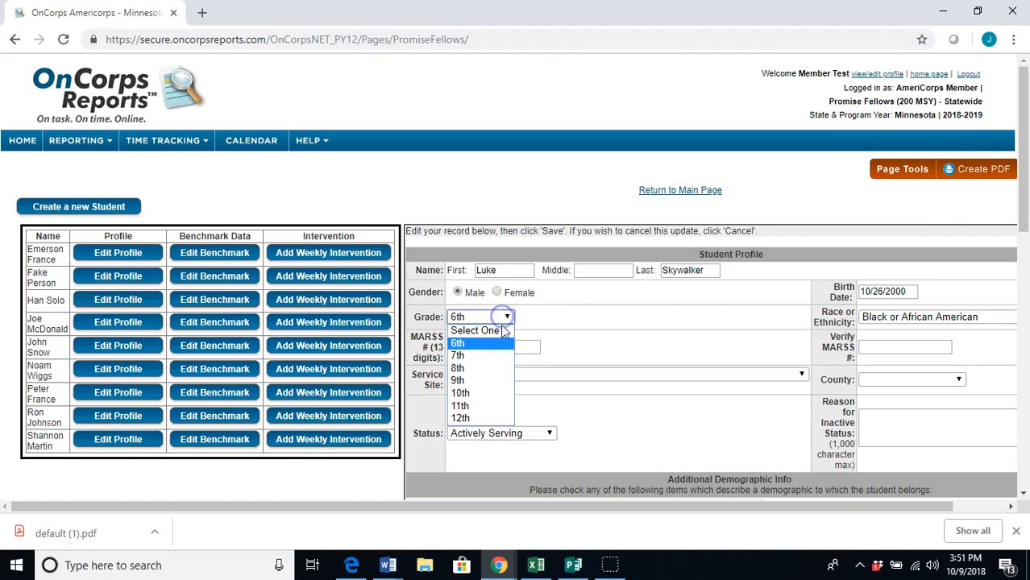
click(481, 419)
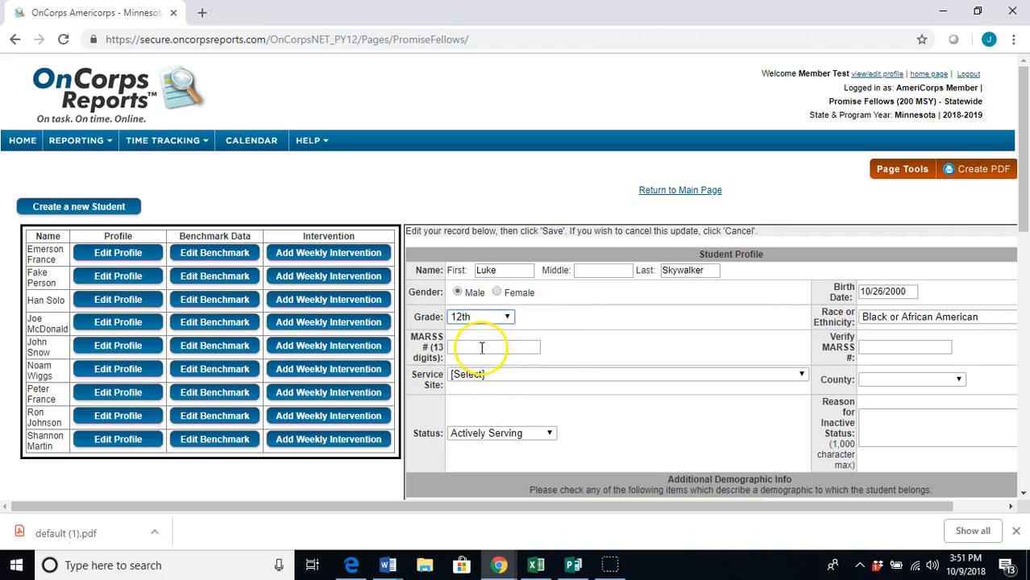
click(877, 318)
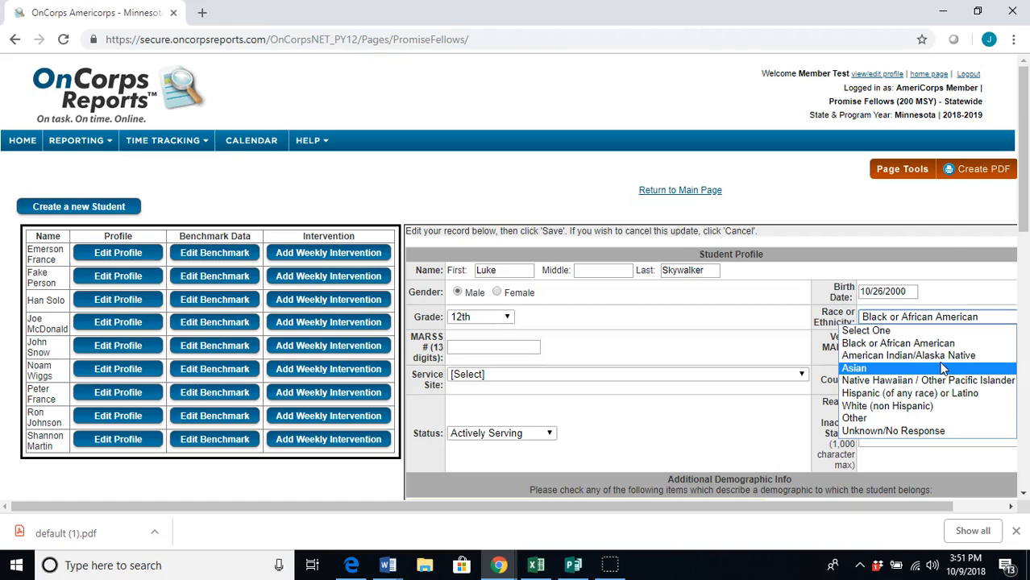
click(942, 406)
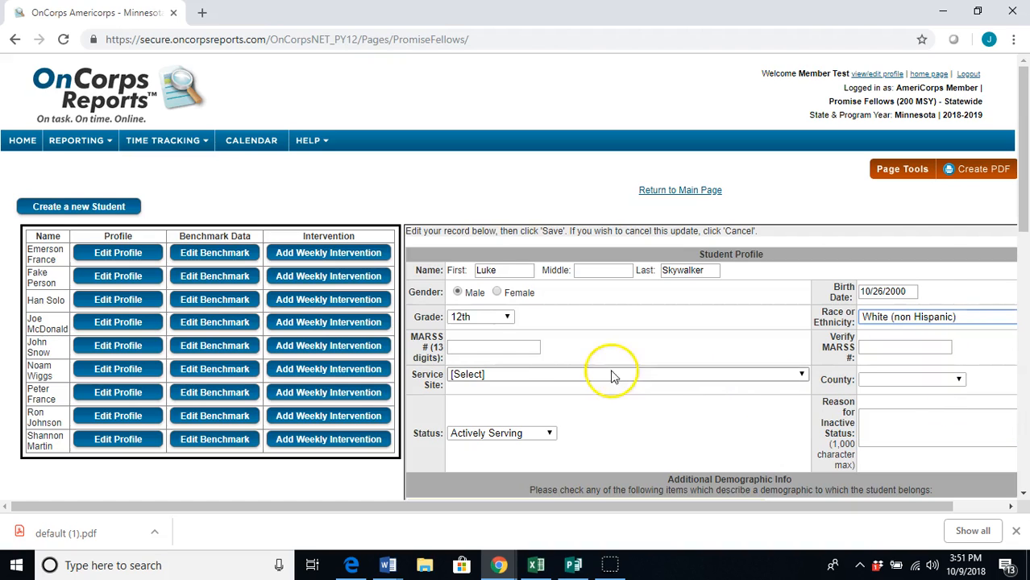
Enter the student's MARSS number and paste it into Verify MARSS #
click(513, 348)
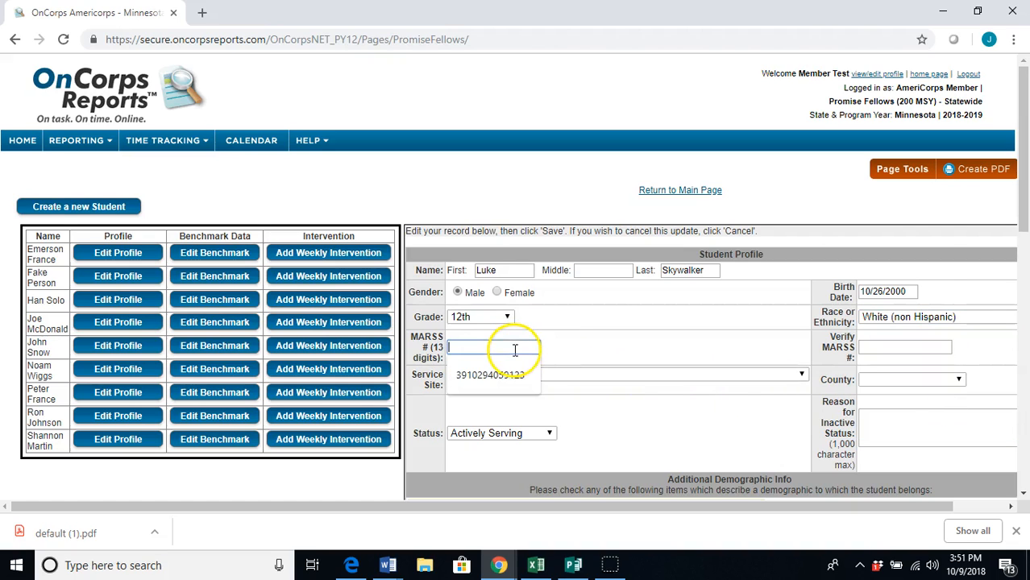
click(561, 341)
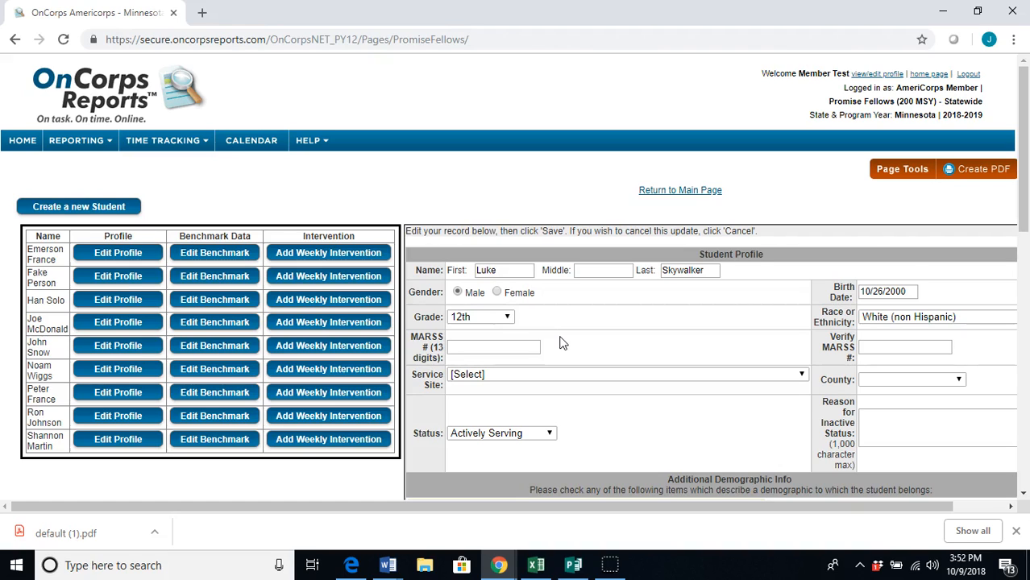
click(531, 346)
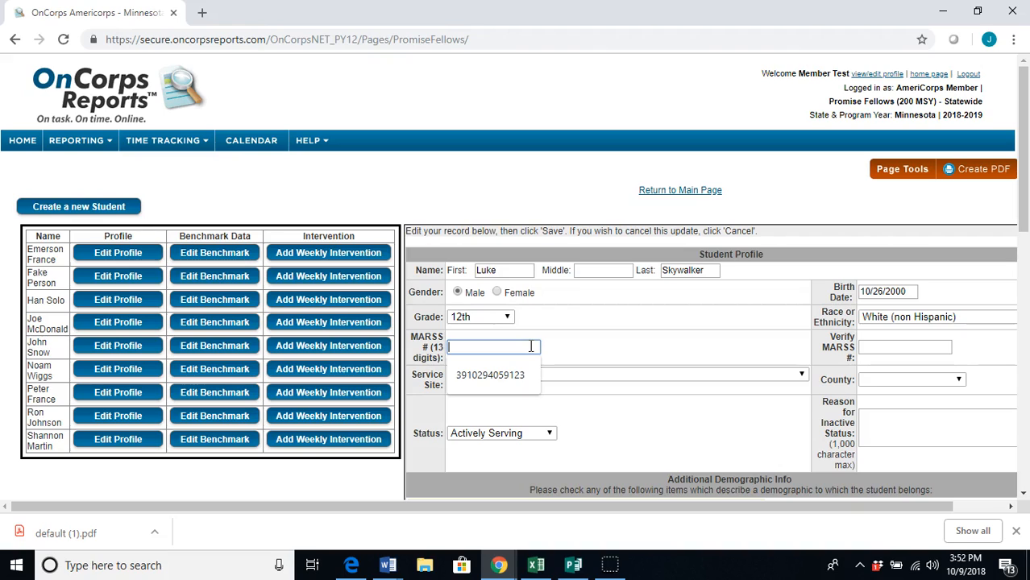
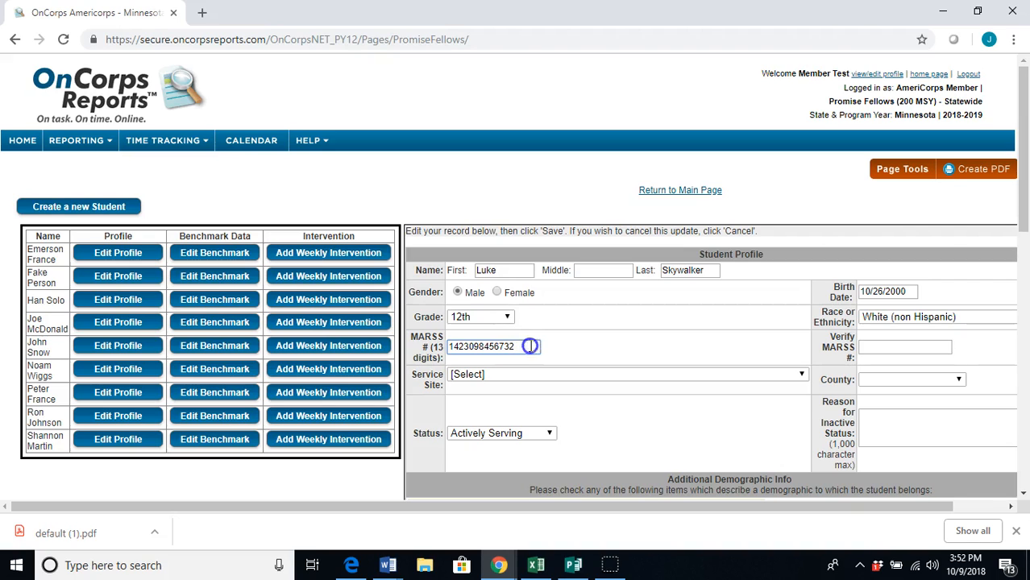
drag(530, 346, 409, 355)
key(ctrl+c)
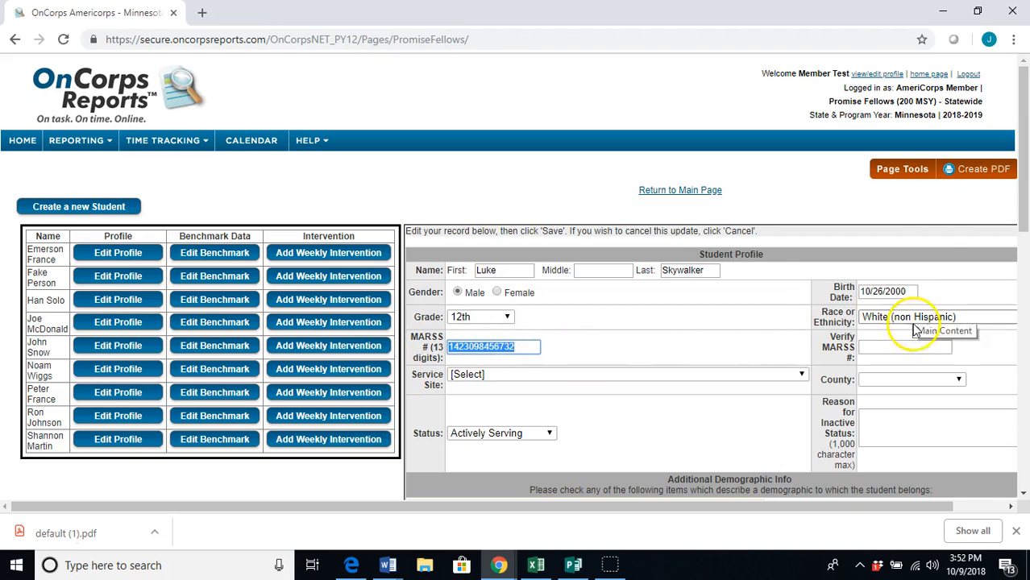
click(901, 345)
key(ctrl+v)
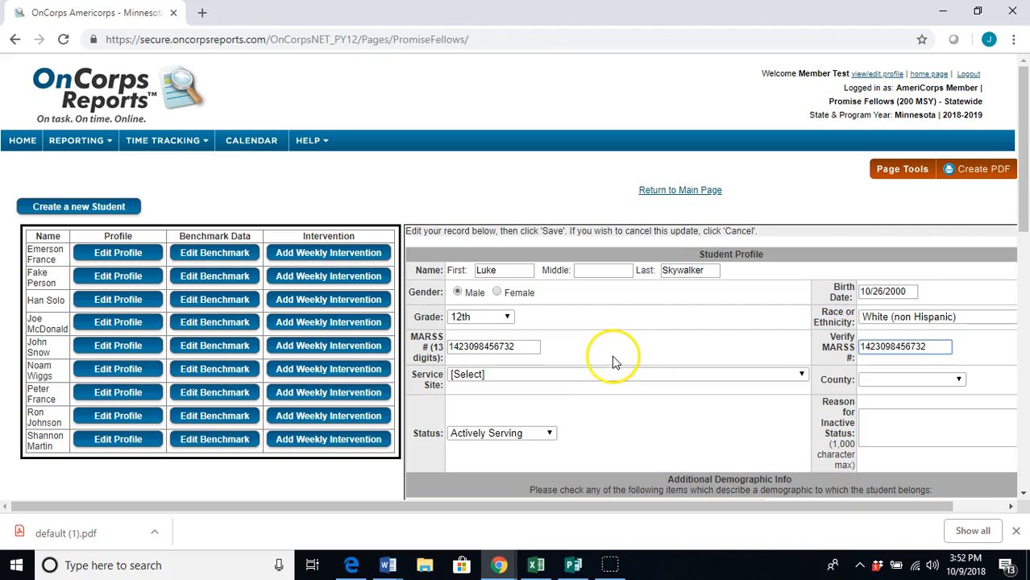
scroll(598, 348, down, 1)
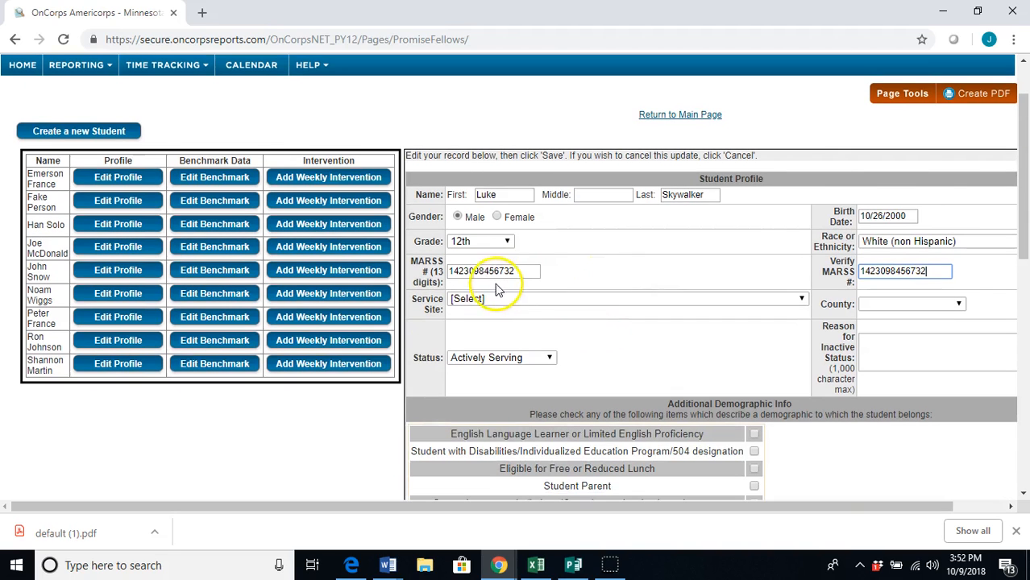
Set service site to MPS Check & Connect - Roosevelt High School and county to Hennepin
click(498, 298)
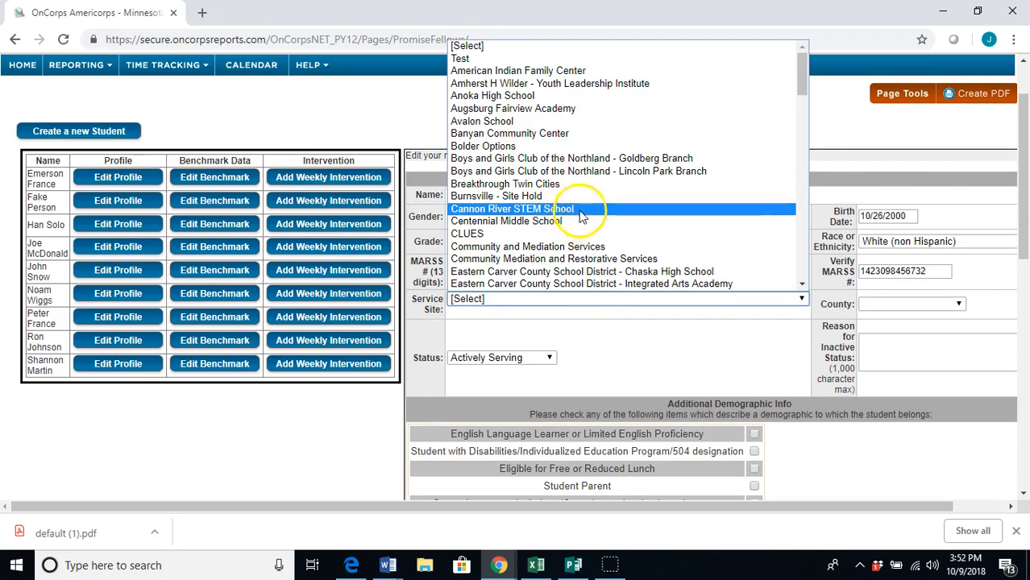
scroll(583, 186, down, 6)
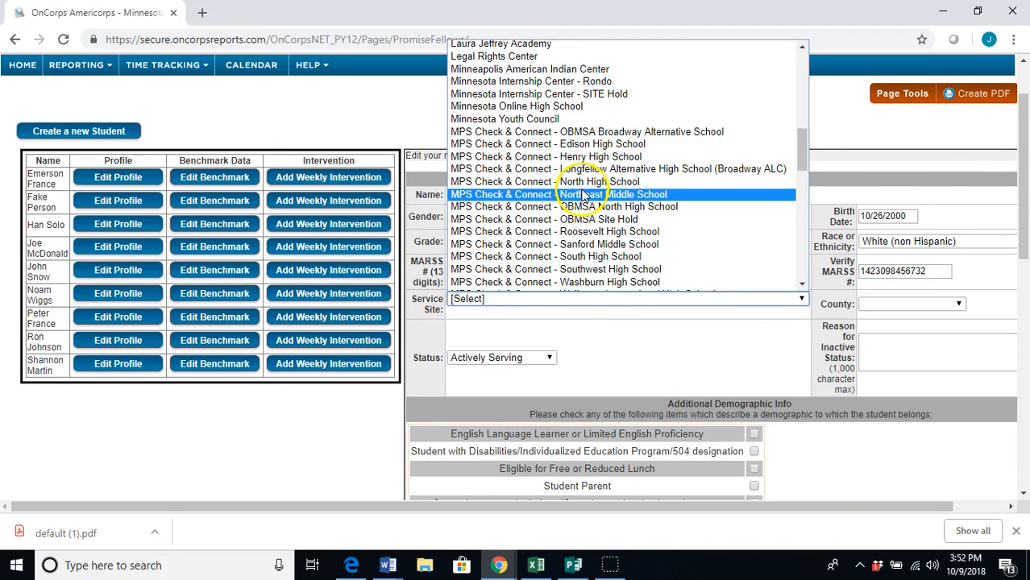
click(587, 231)
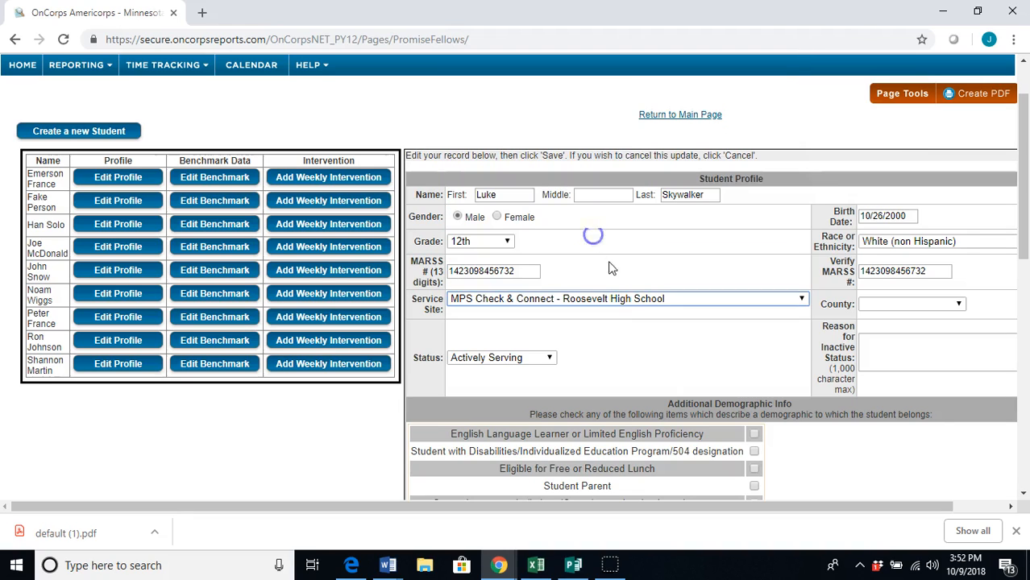
click(883, 306)
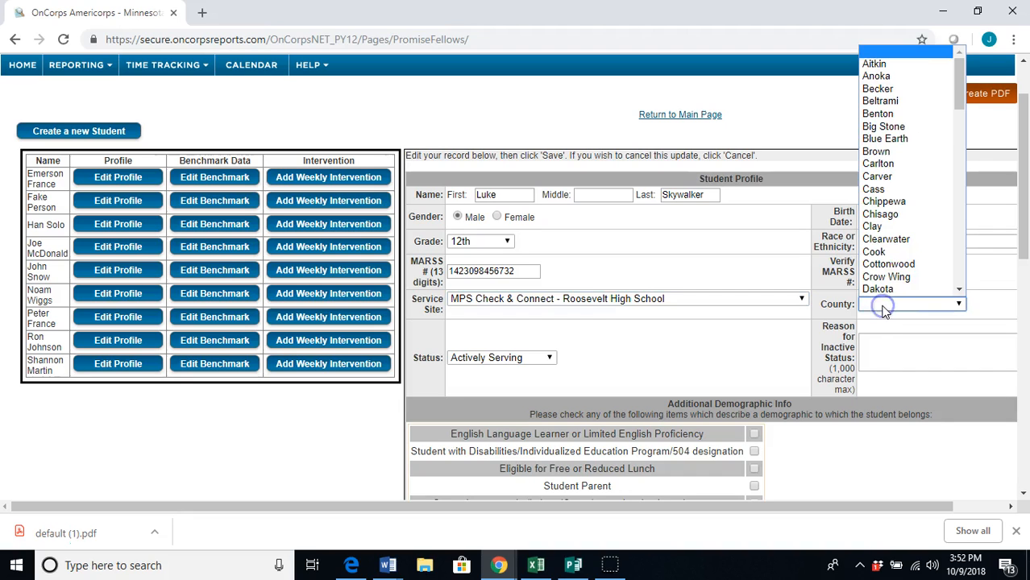
scroll(893, 243, down, 3)
click(883, 238)
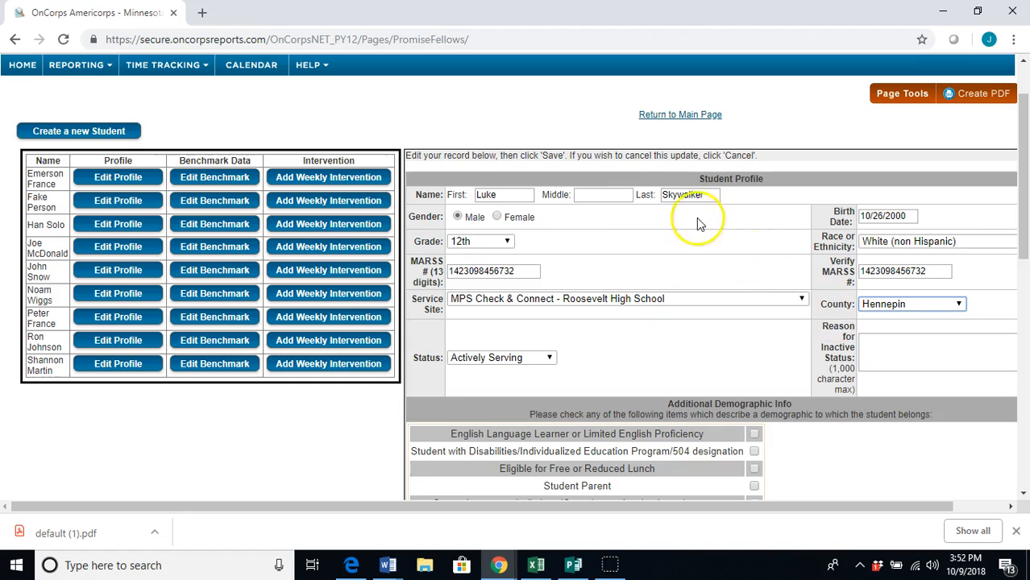
Keep the student's status as Actively Serving
scroll(573, 323, down, 1)
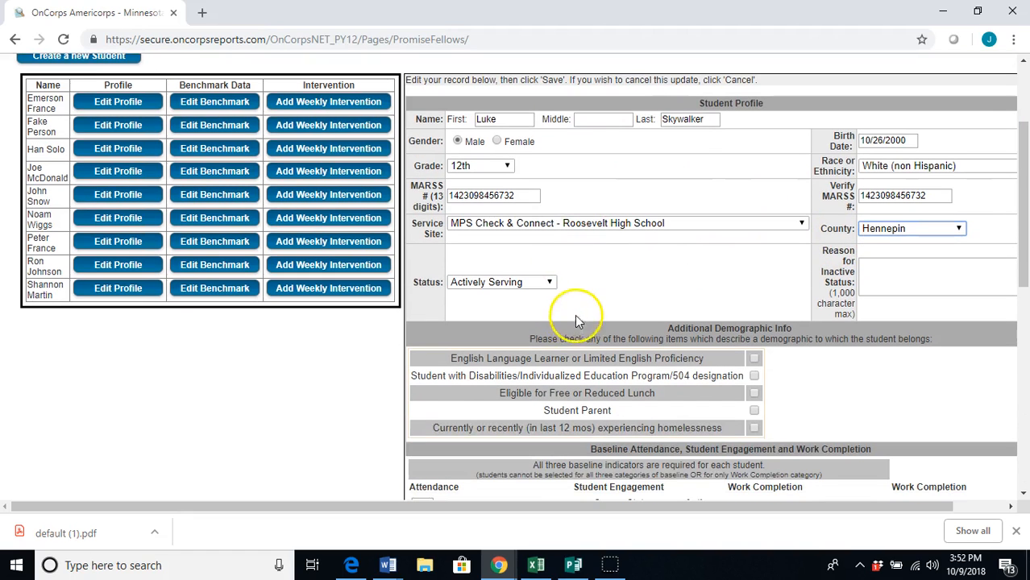
click(532, 283)
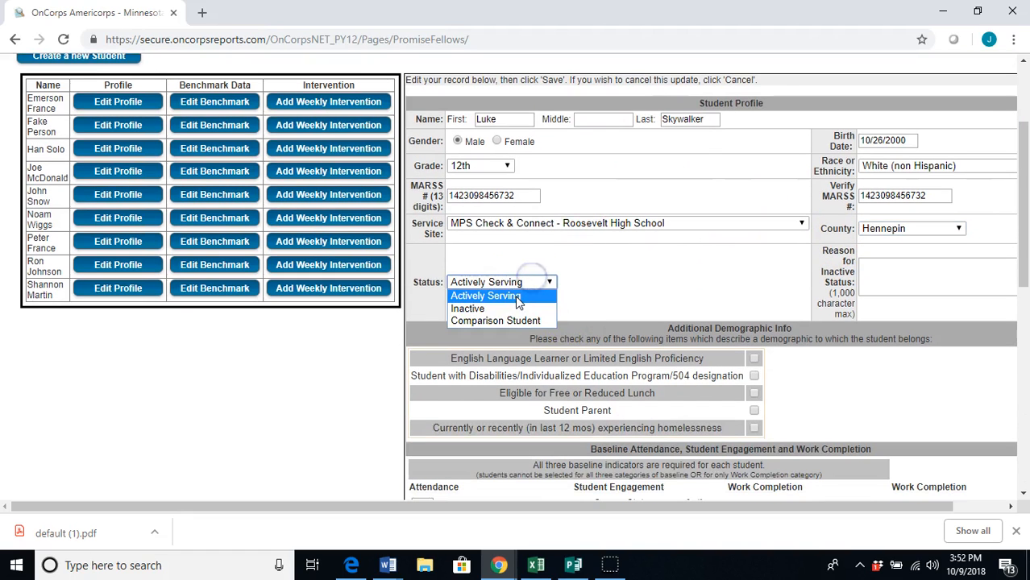
click(517, 297)
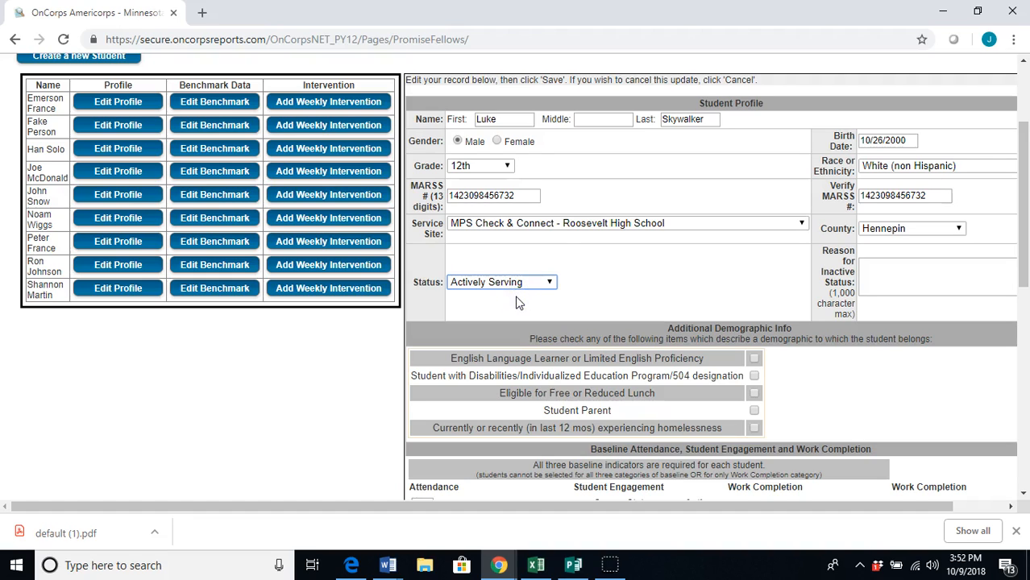
click(549, 282)
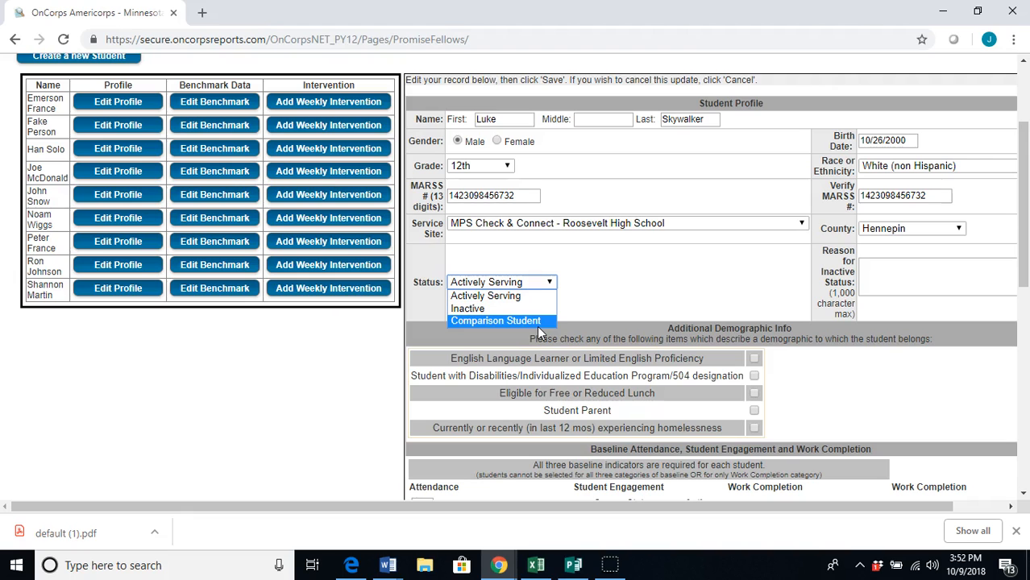
click(529, 307)
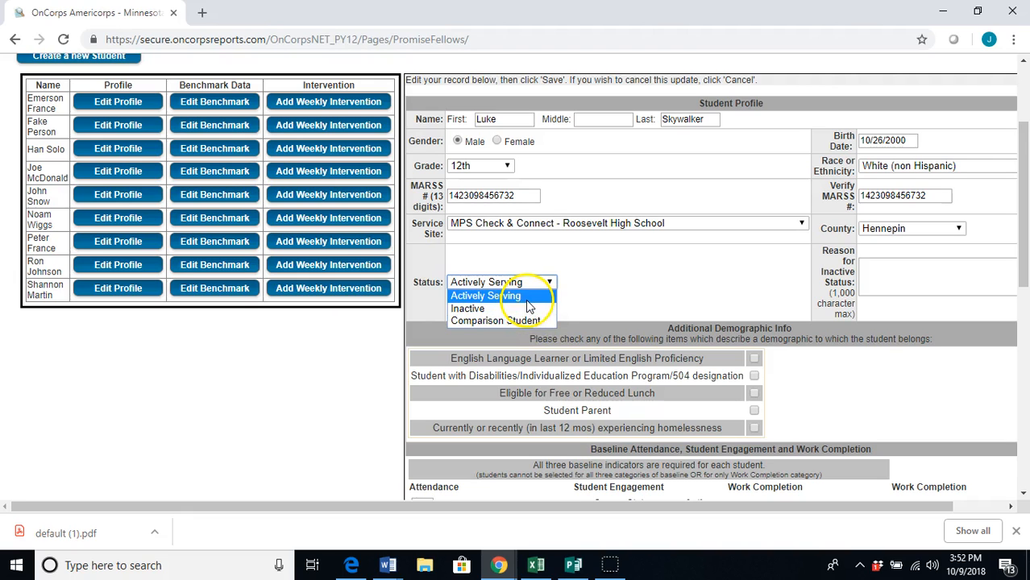
Enter 19 baseline academic days with benchmark period last academic month
scroll(616, 268, down, 2)
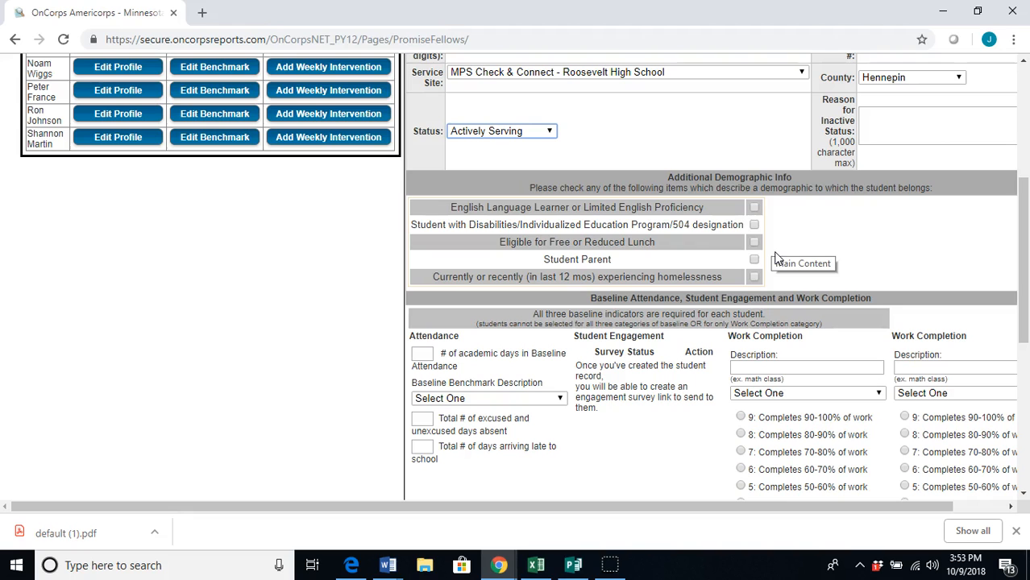
scroll(776, 260, down, 3)
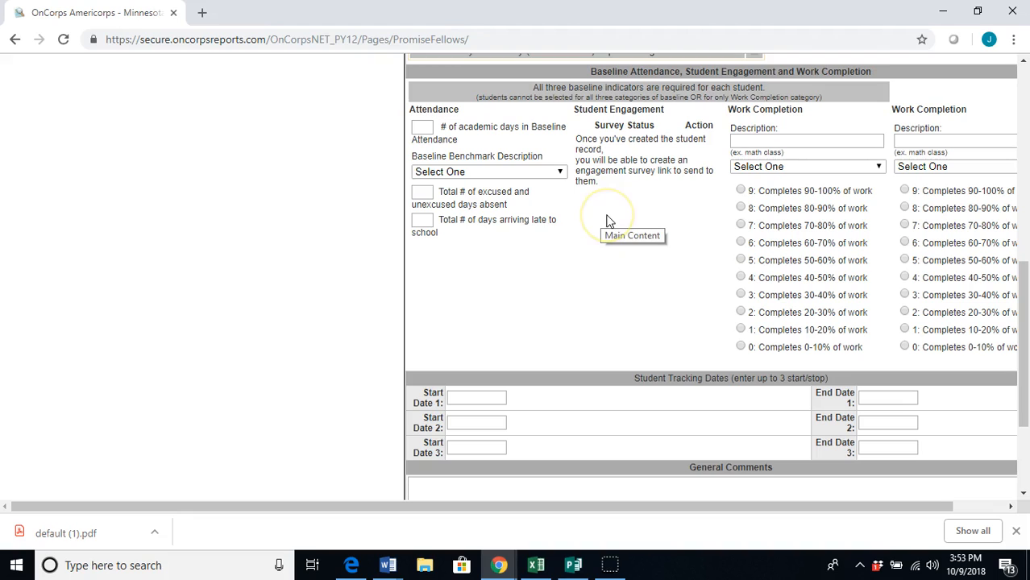
click(423, 128)
click(489, 145)
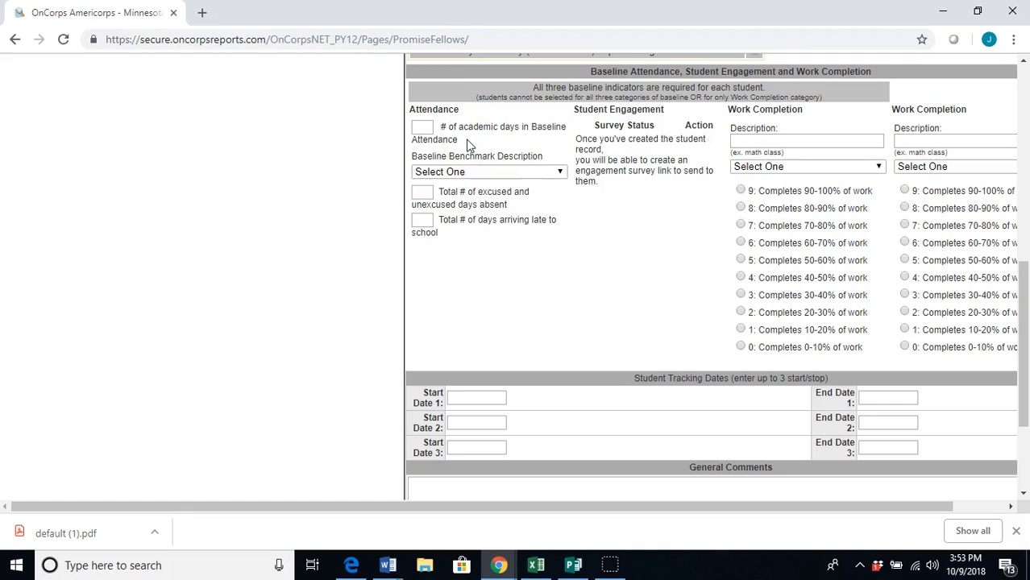
click(427, 128)
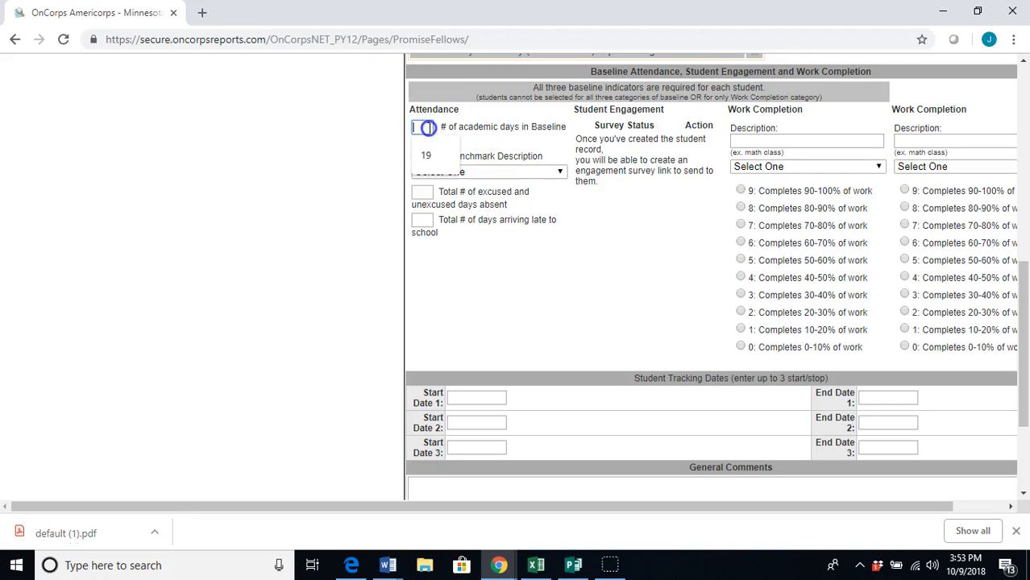
click(486, 173)
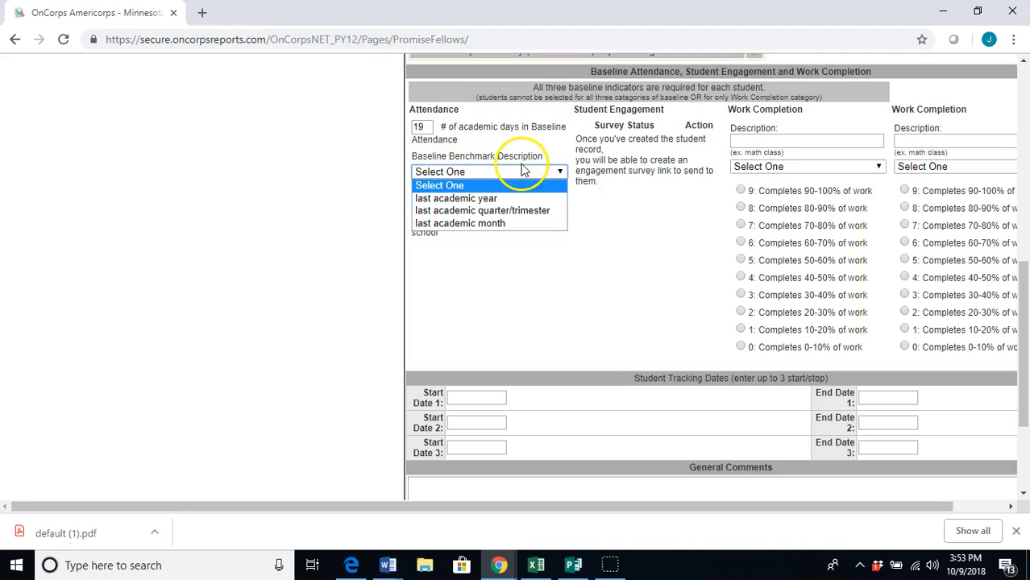
click(513, 226)
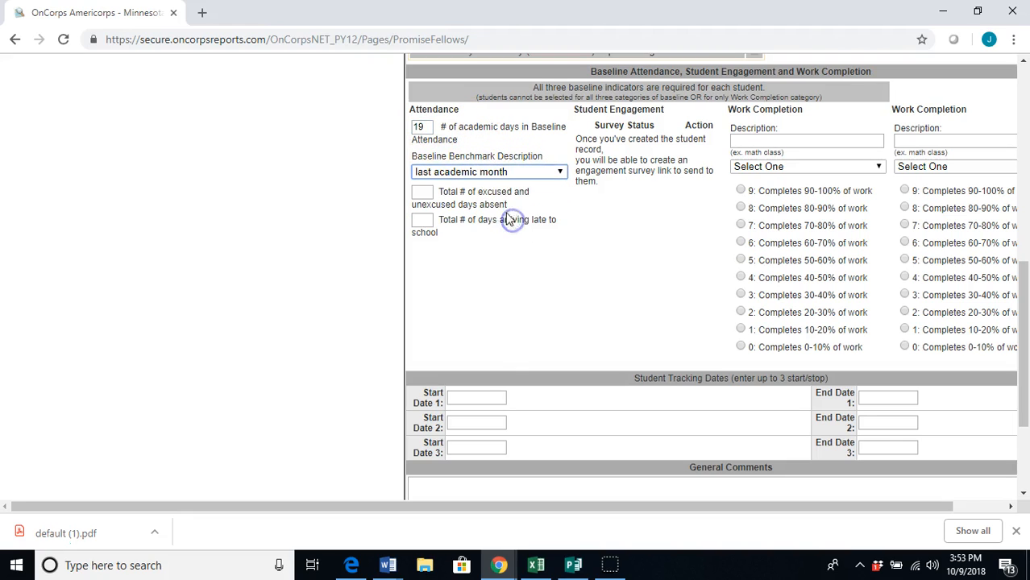
Record 5 days absent and 4 days arriving late
click(421, 192)
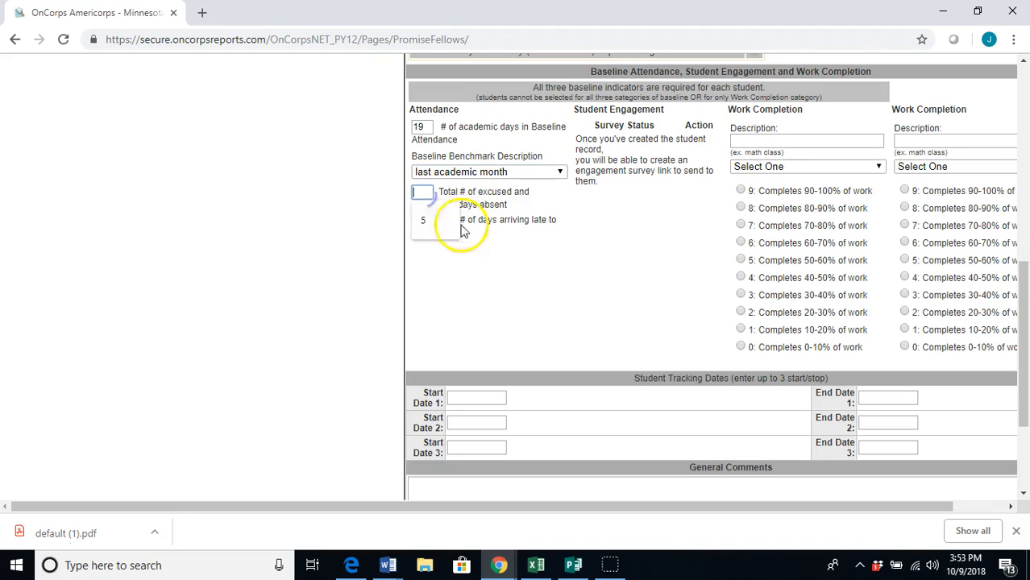
click(450, 240)
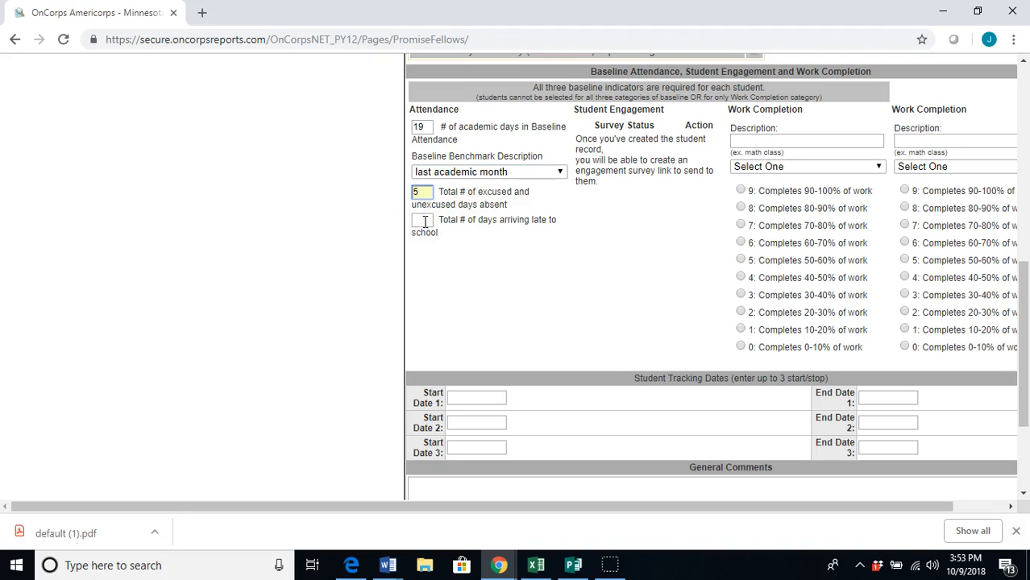
click(425, 222)
click(423, 244)
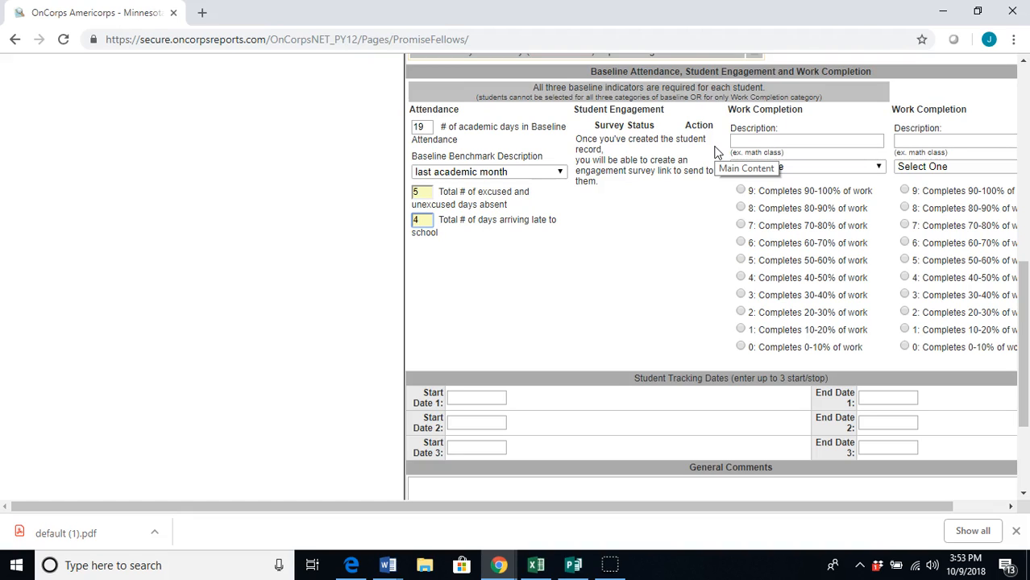
Name the two work-completion classes Algebra 2 and Biology
click(741, 140)
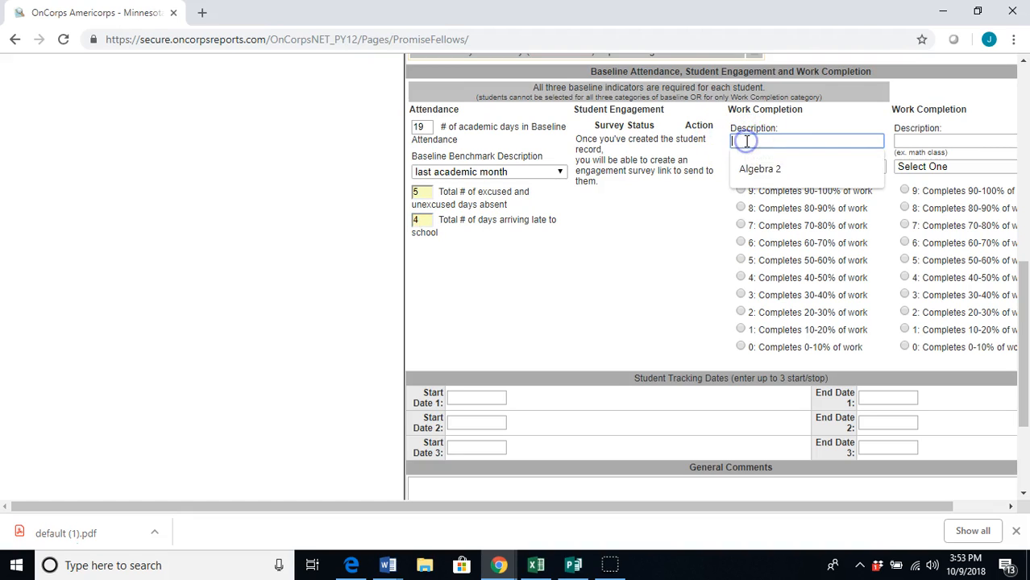
click(770, 167)
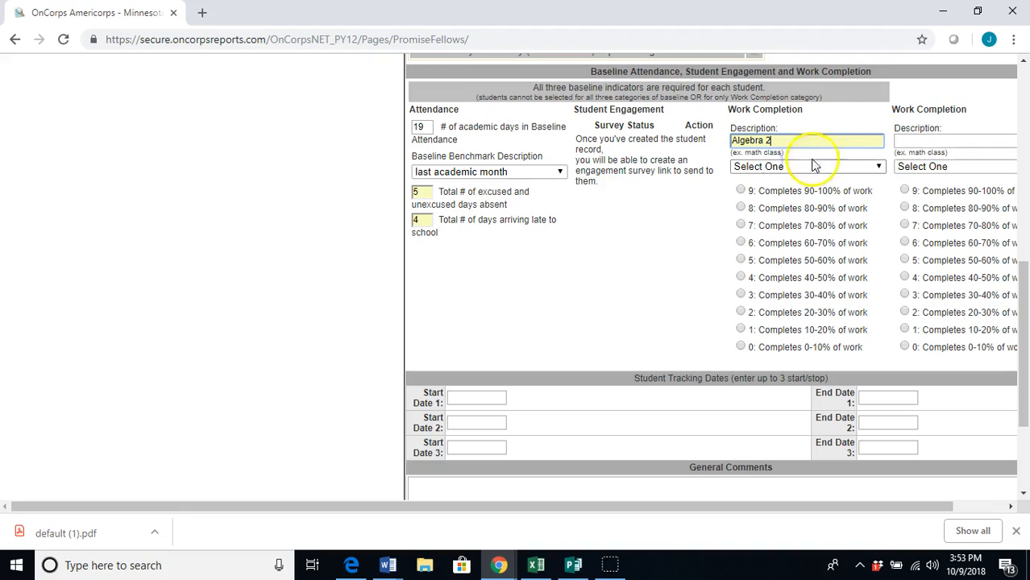
click(920, 138)
click(925, 166)
Set both classes to last academic month; rate Algebra 2 70-80%, Biology 50-60%
click(867, 167)
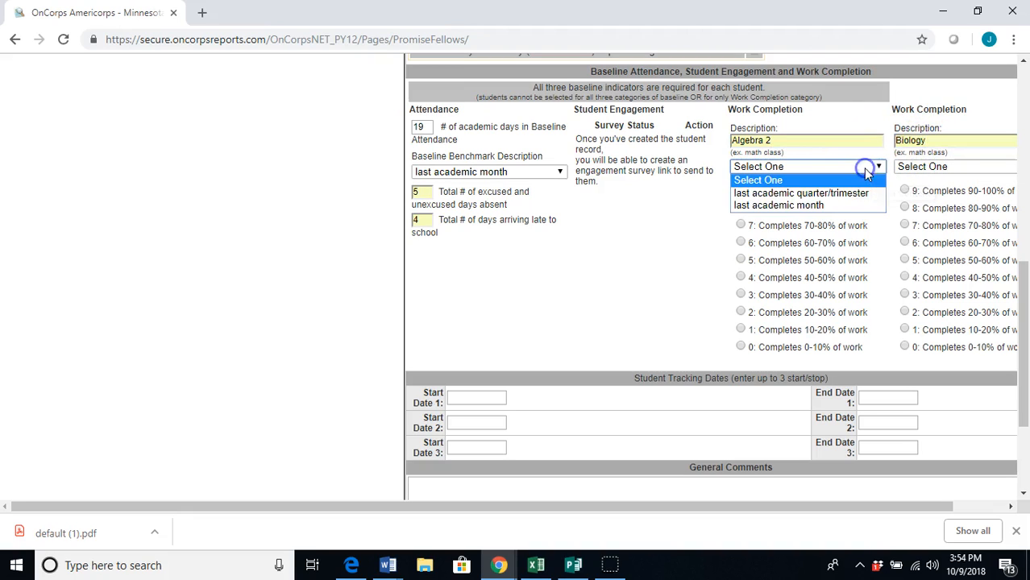
click(855, 205)
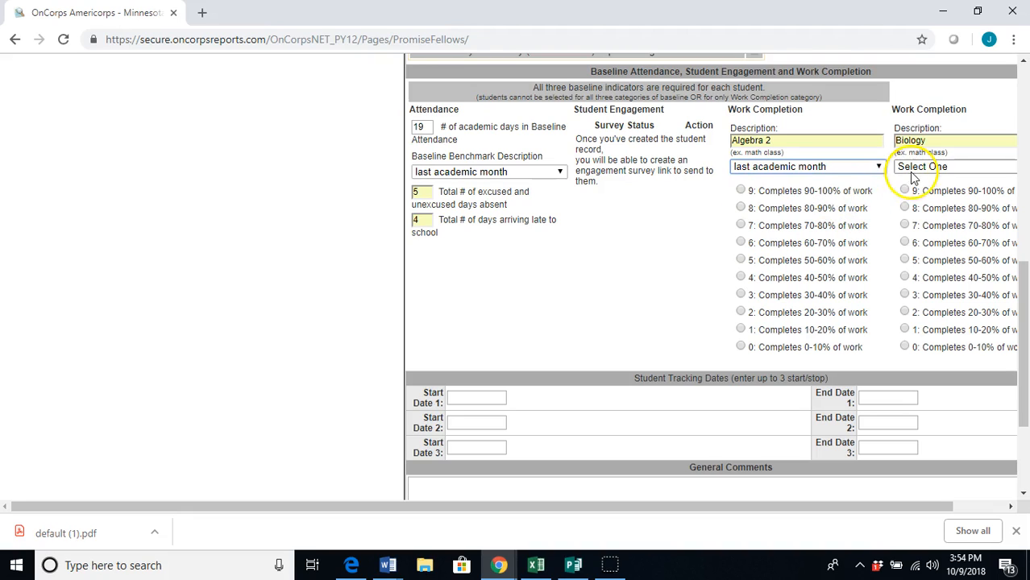
click(916, 167)
click(920, 205)
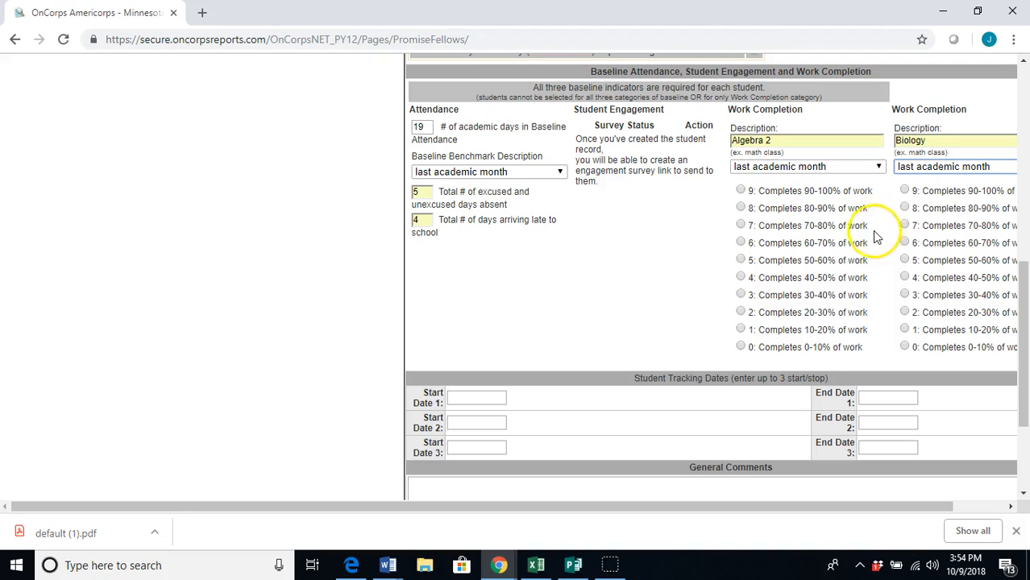
click(740, 226)
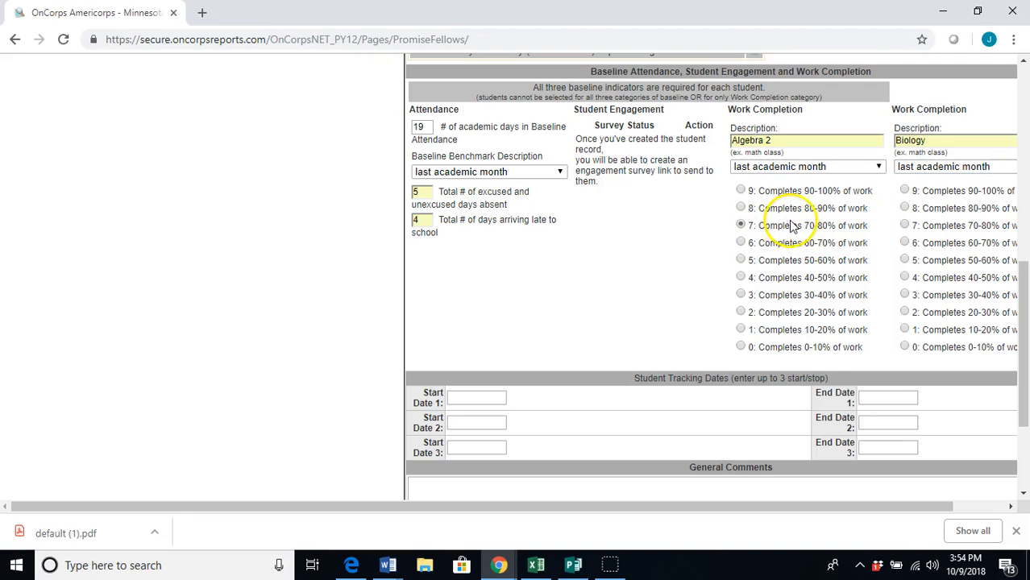
click(904, 260)
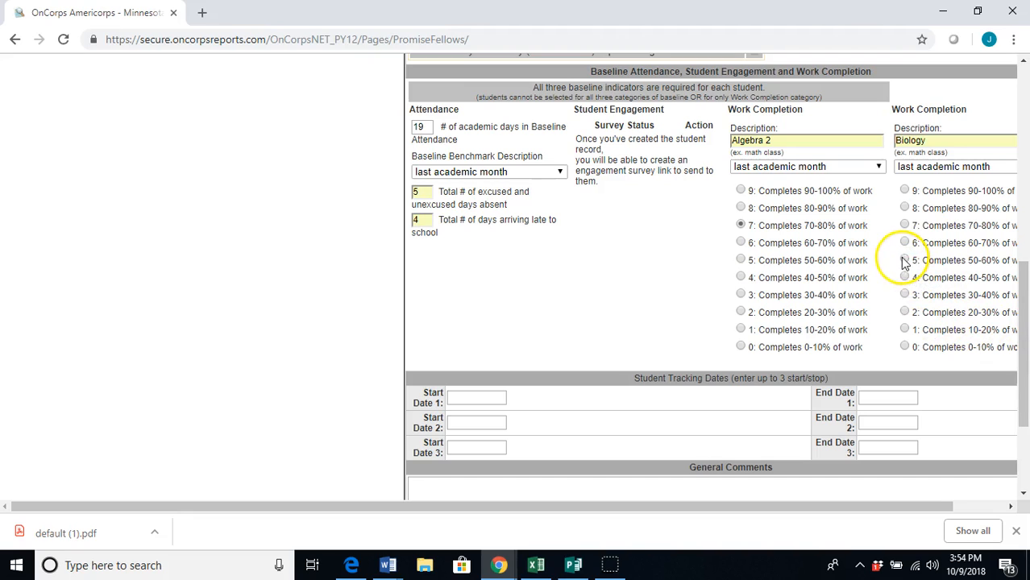
Set Start Date 1 to October 1, 2018 and save the student record
scroll(674, 285, down, 2)
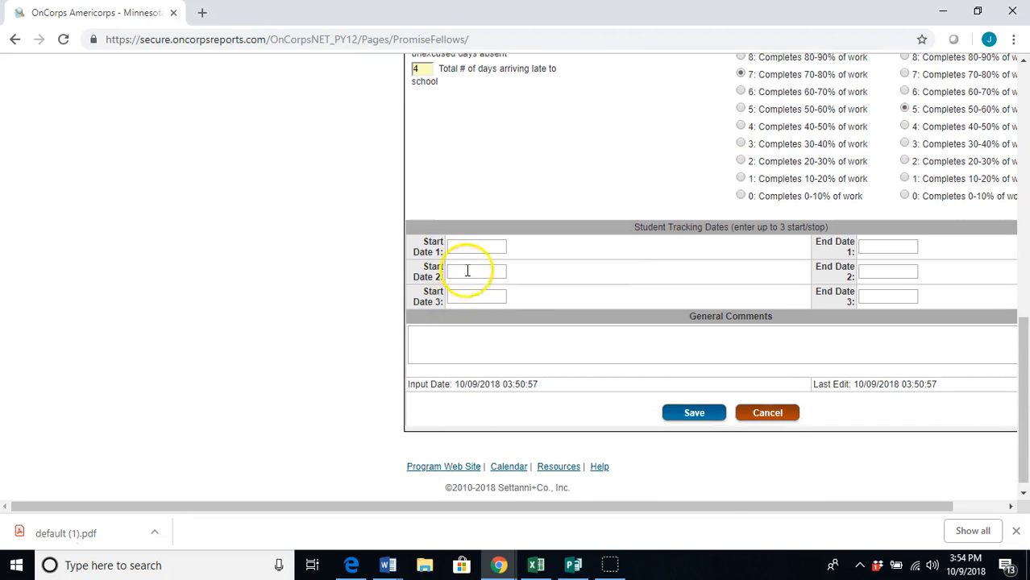
click(455, 247)
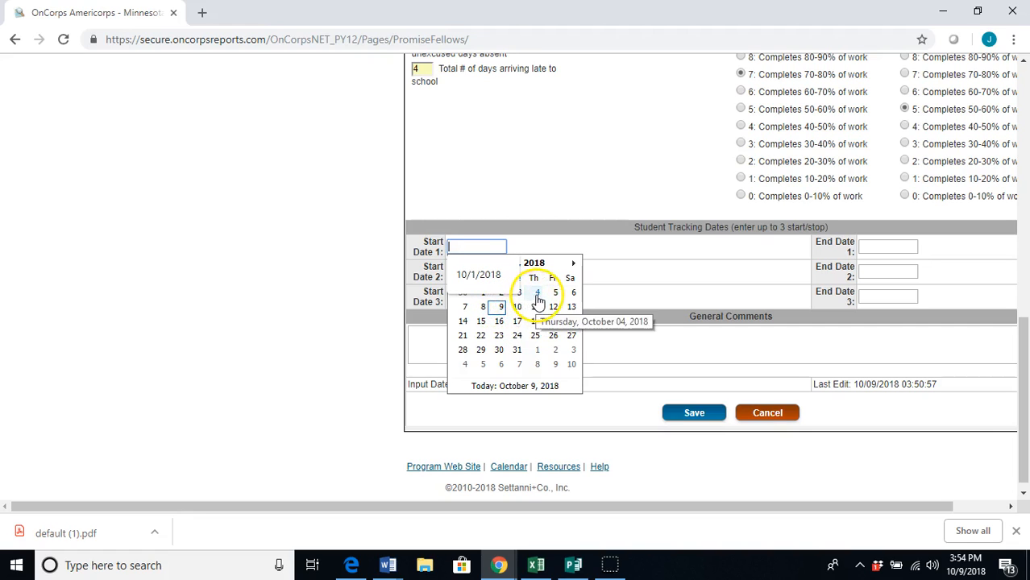
click(483, 295)
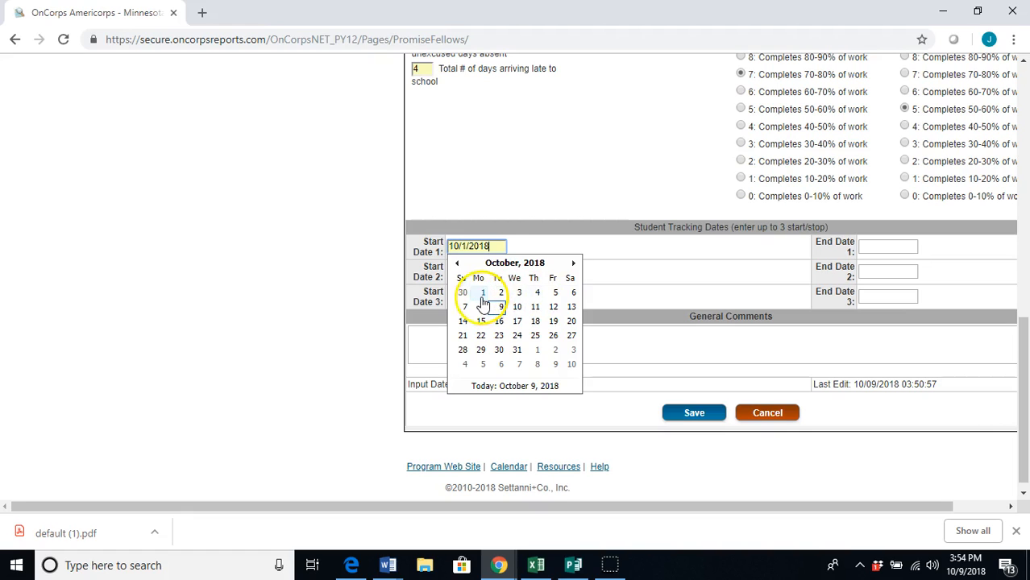
click(482, 292)
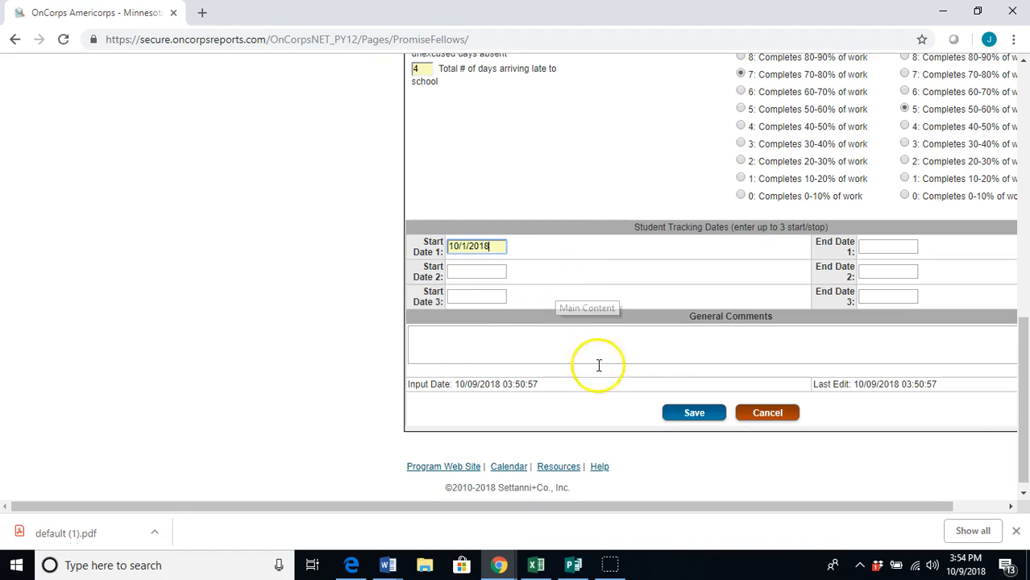
click(695, 421)
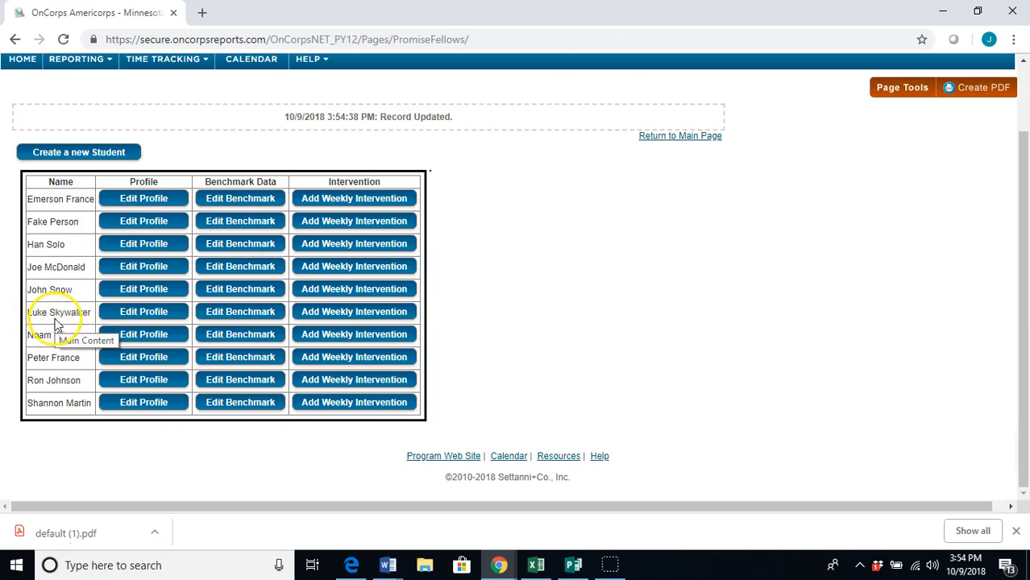
Open the sixth student's profile for editing and scroll to the Student Engagement section
click(116, 317)
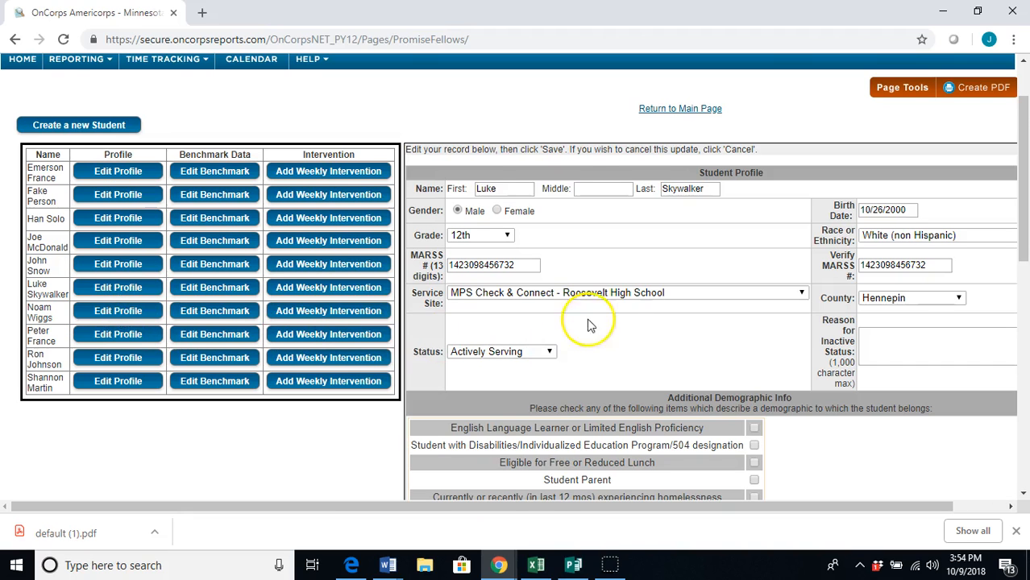
scroll(620, 298, down, 1)
scroll(621, 298, down, 1)
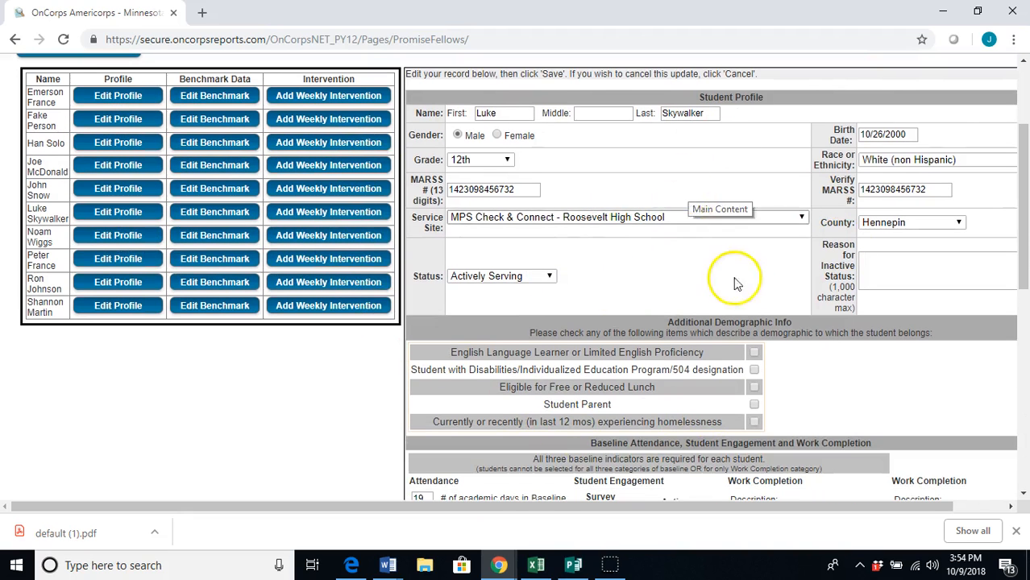
scroll(732, 287, down, 4)
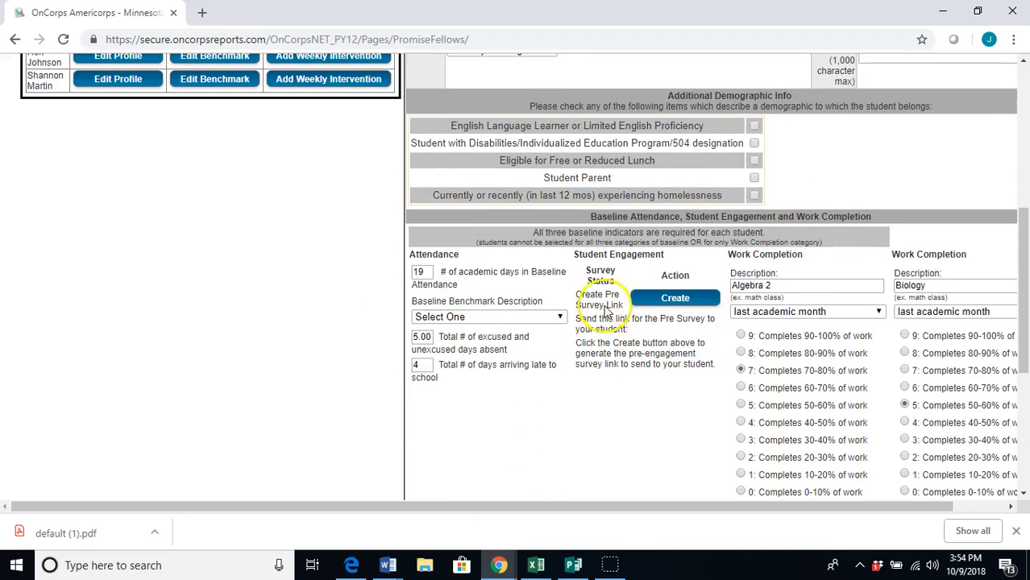
Create the engagement pre-survey link and select the full link text for copying
click(675, 298)
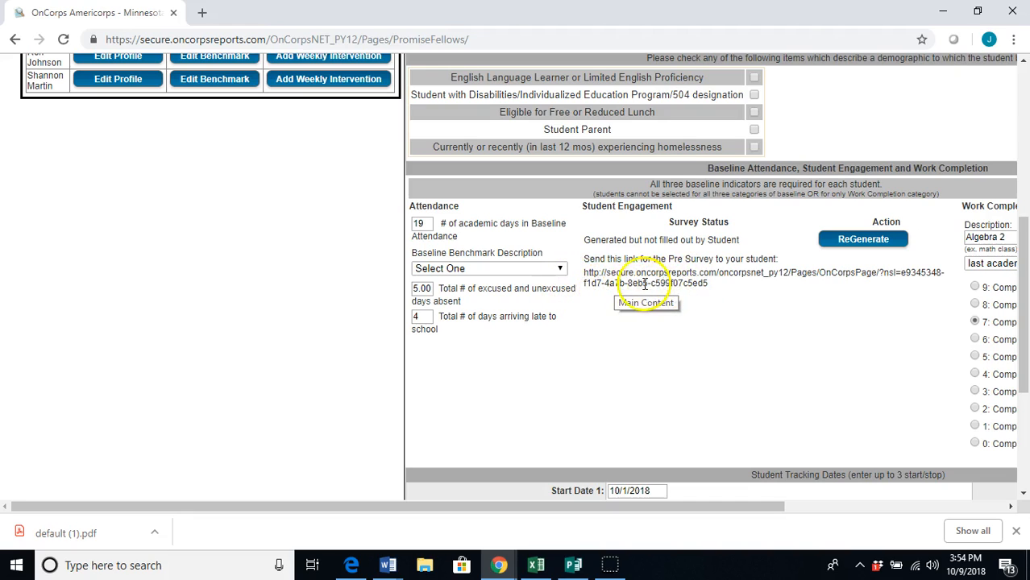
drag(581, 282, 698, 283)
key(ctrl+c)
click(602, 301)
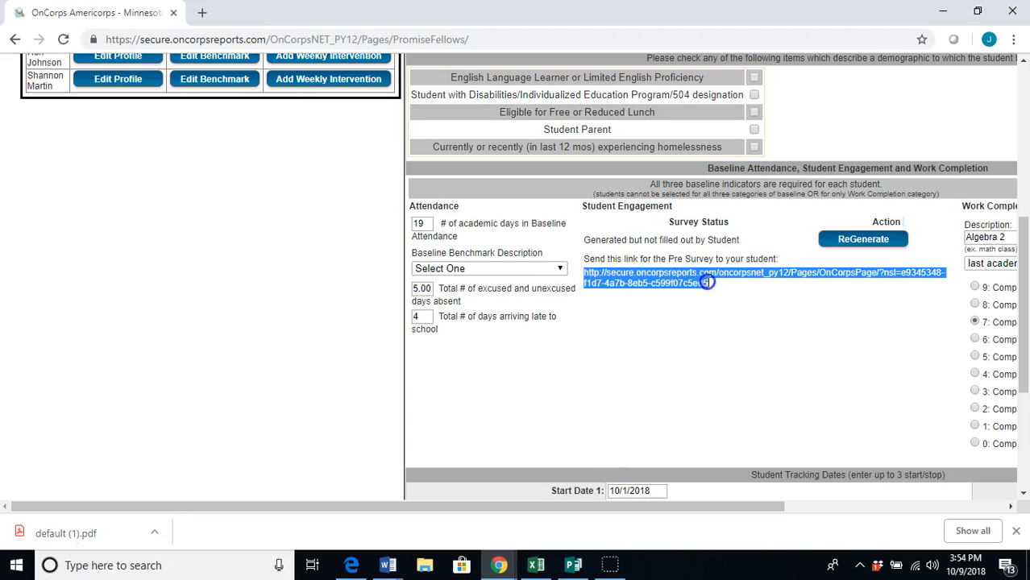
Load the copied pre-survey link in a new Chrome tab
click(203, 14)
key(ctrl+v)
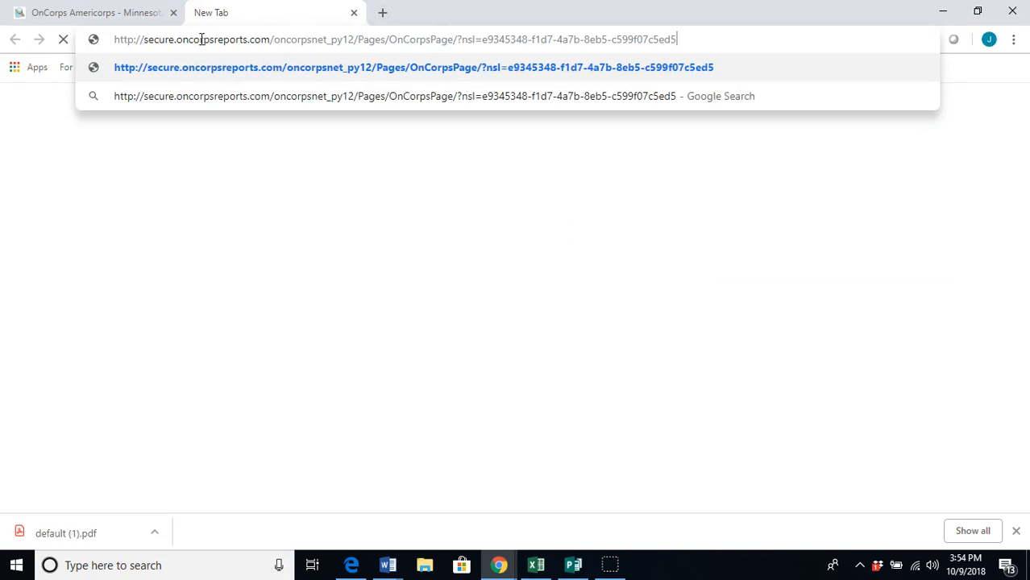
key(Return)
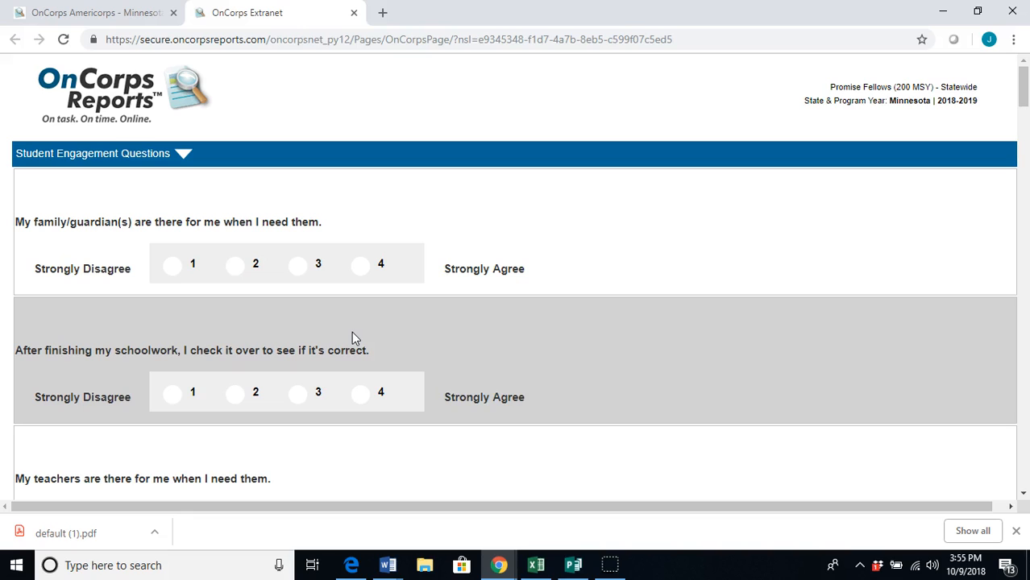
Rate the first questions: family support 3, teachers there 2, school rules fair 4, others 1-3
click(301, 296)
click(303, 280)
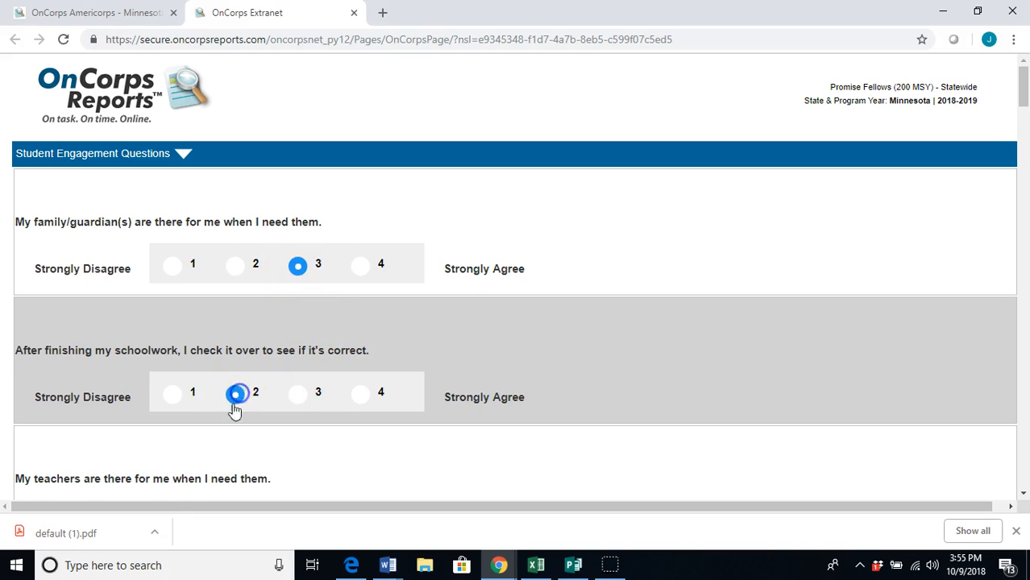
click(233, 404)
click(237, 369)
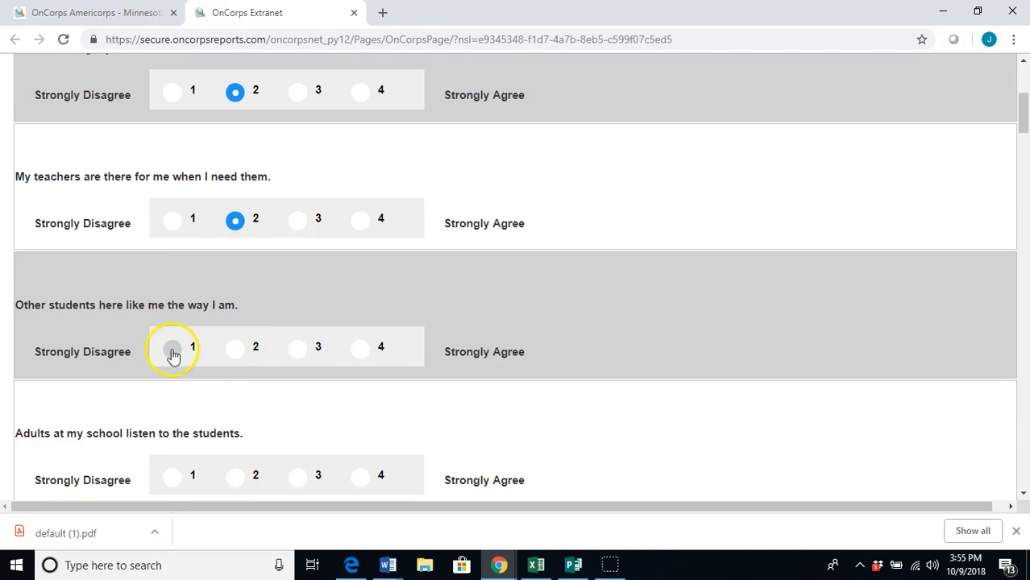
click(172, 353)
click(306, 379)
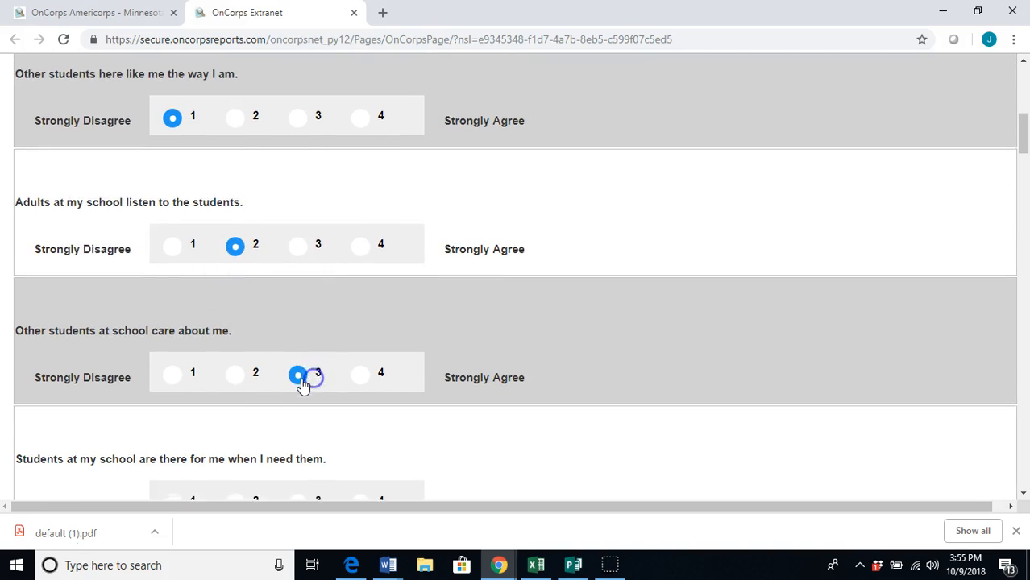
click(299, 283)
click(234, 256)
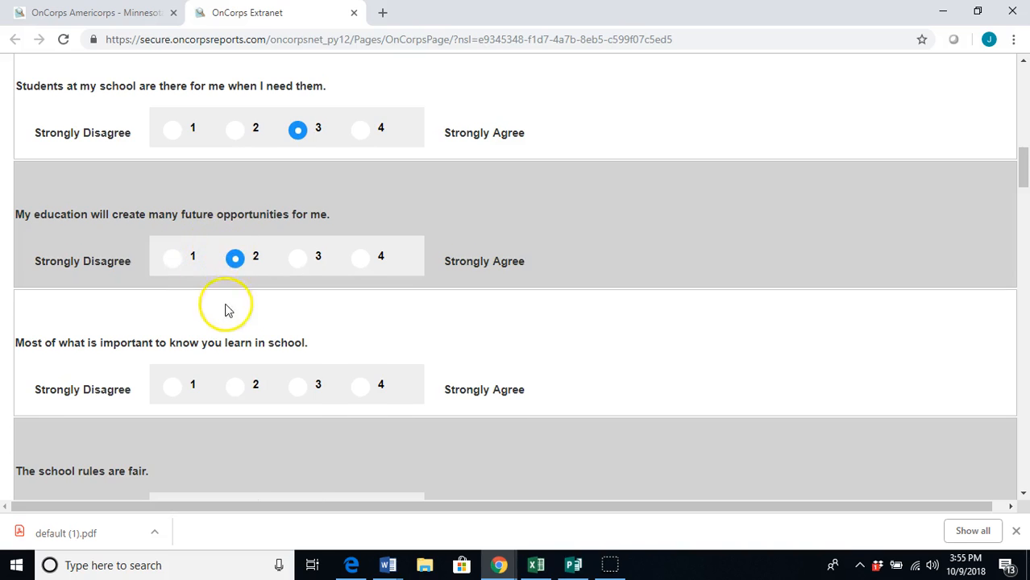
click(171, 235)
click(379, 218)
click(299, 345)
Rate the middle questions, e.g. teachers interested 3, continue education 1, enjoy talking to students 4
click(250, 327)
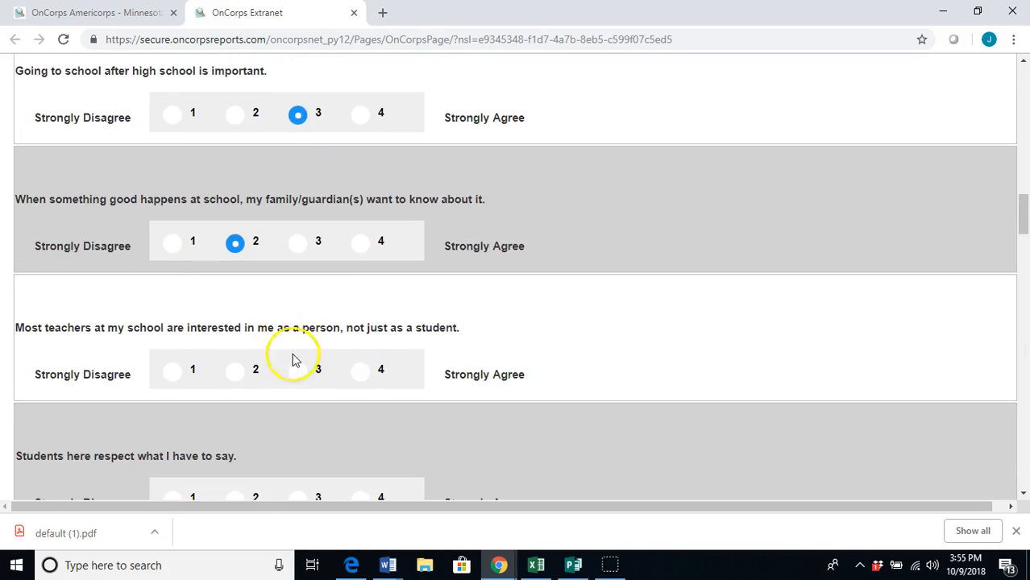
click(294, 373)
click(295, 273)
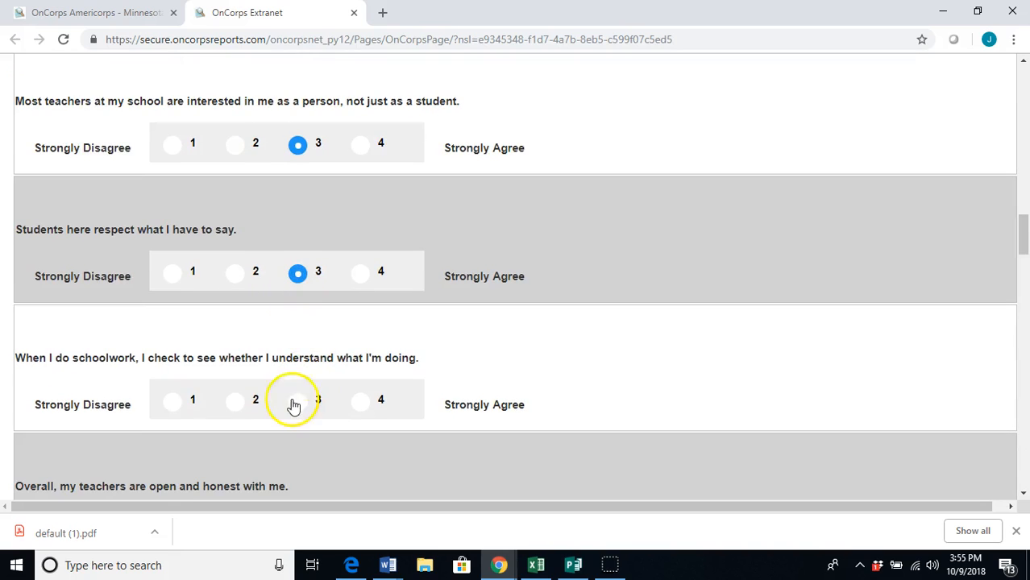
click(293, 401)
click(227, 379)
click(194, 362)
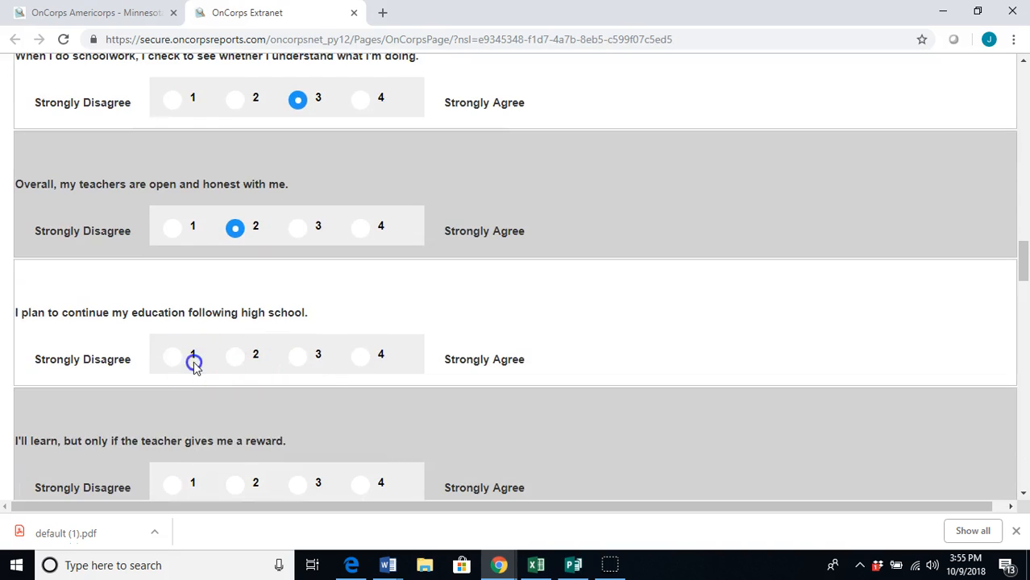
click(297, 483)
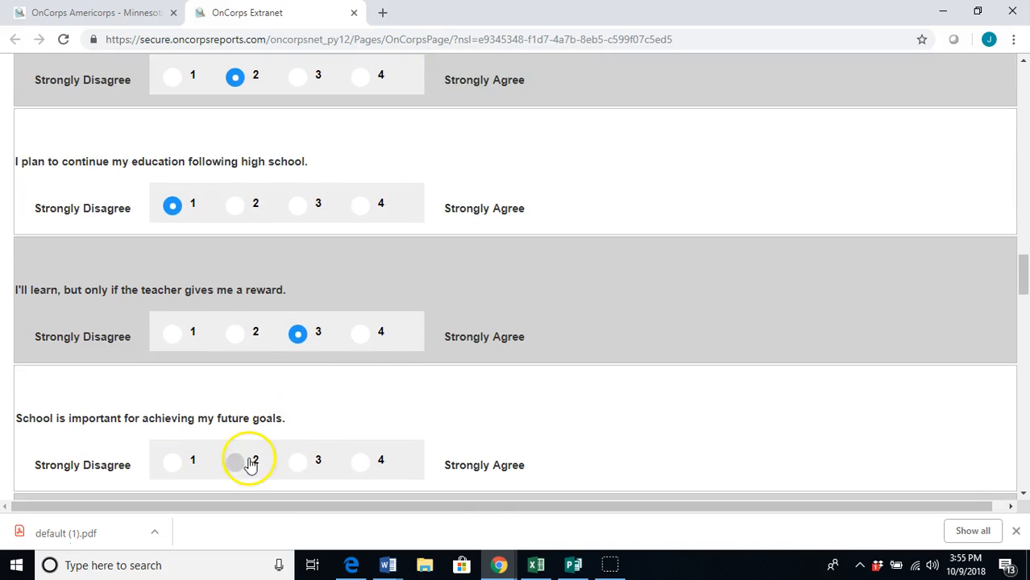
click(246, 460)
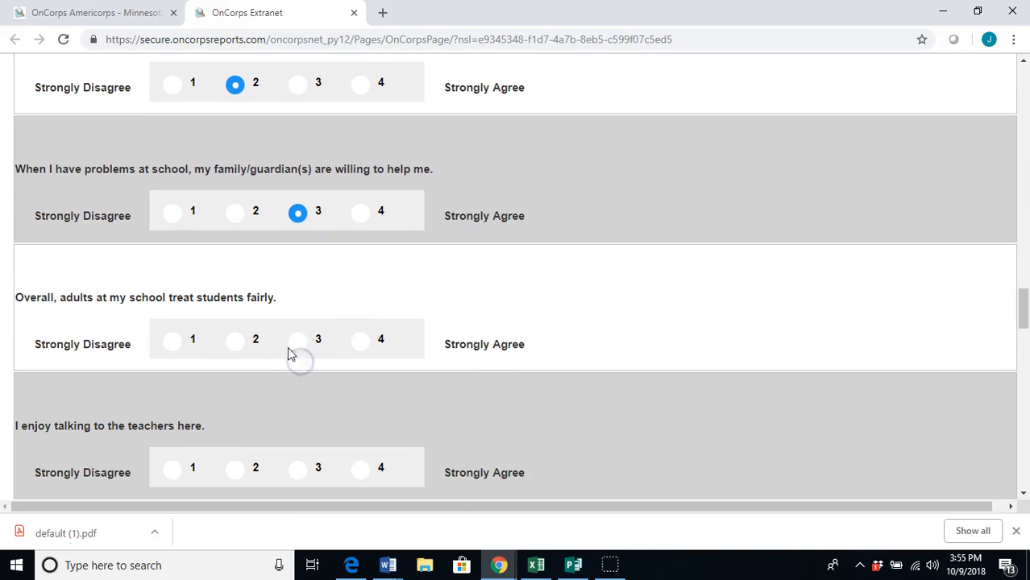
click(298, 471)
click(359, 296)
click(236, 427)
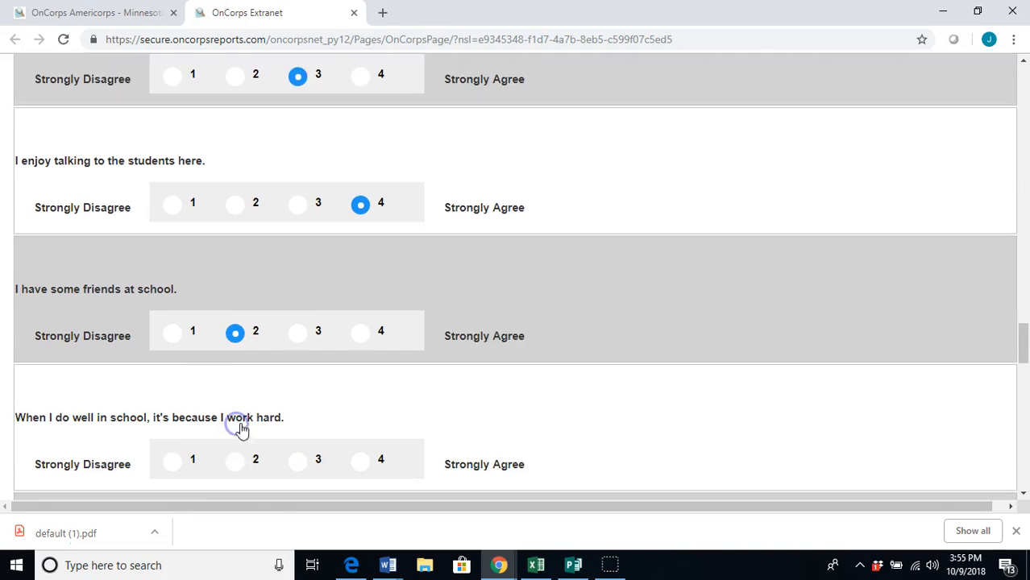
Rate the last questions (feel safe 3, learning fun 3, grades 2) and submit the survey
click(237, 403)
click(173, 305)
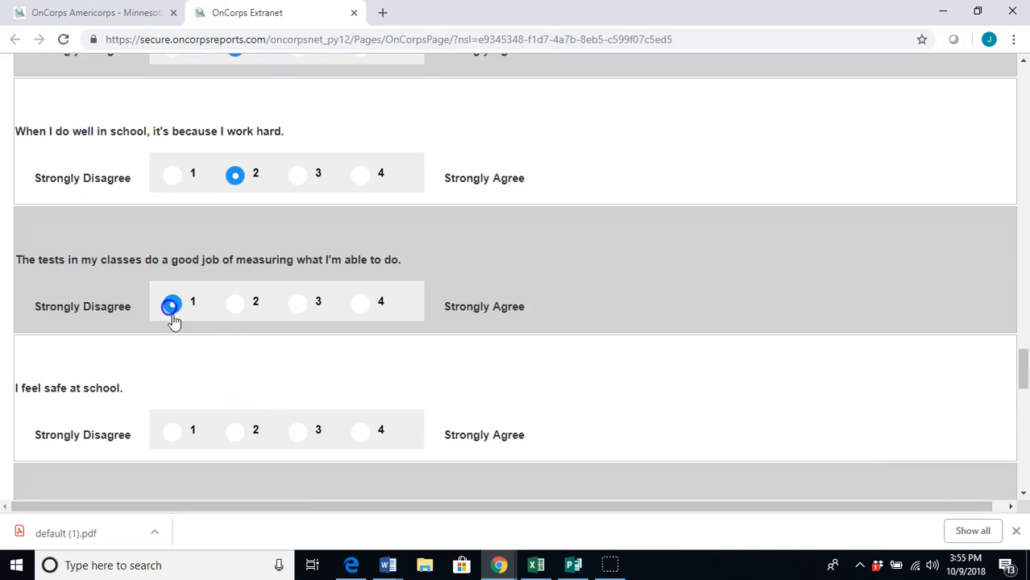
click(299, 432)
click(235, 461)
click(298, 364)
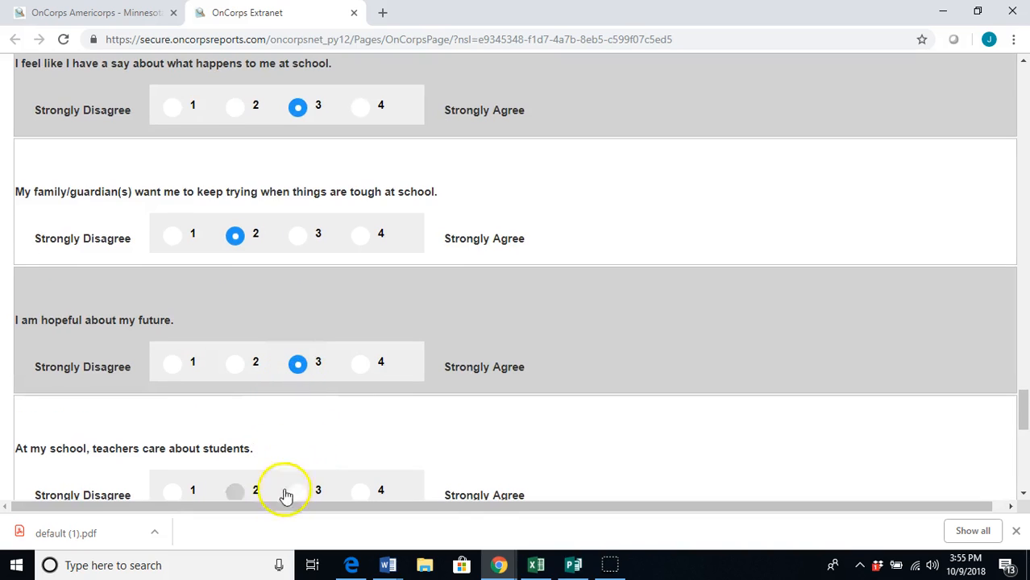
scroll(300, 476, down, 3)
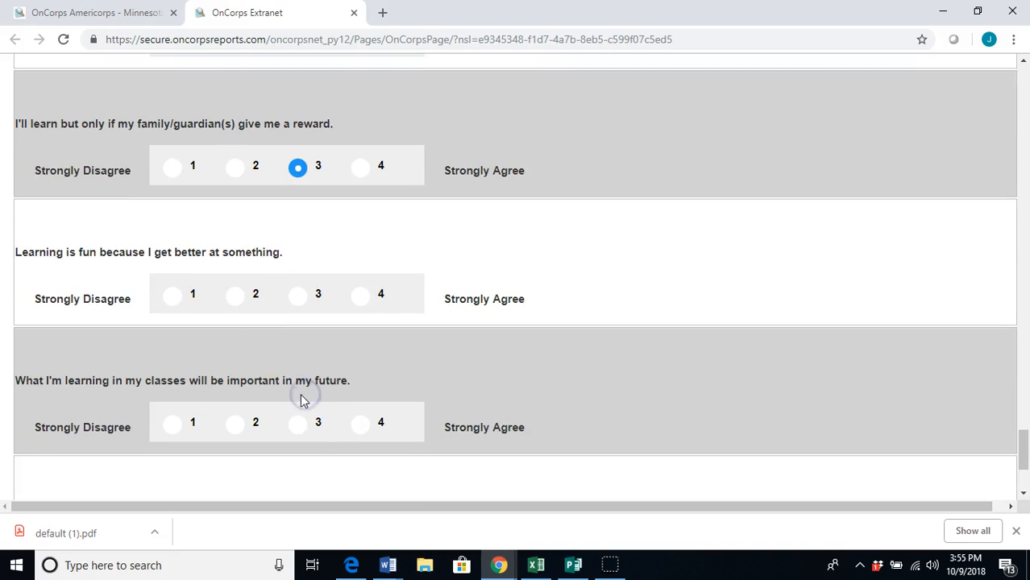
click(296, 289)
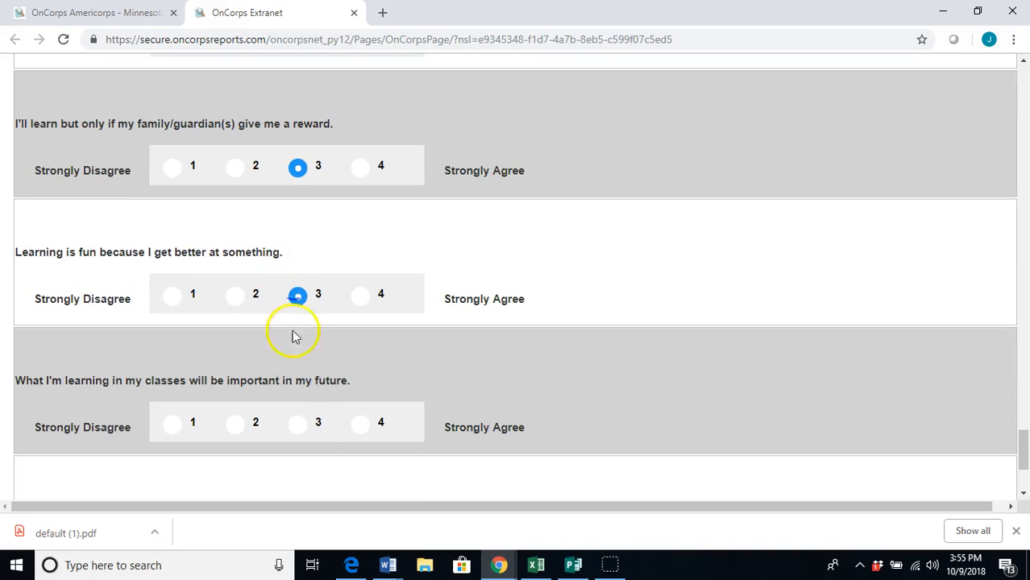
click(238, 424)
click(237, 366)
click(63, 425)
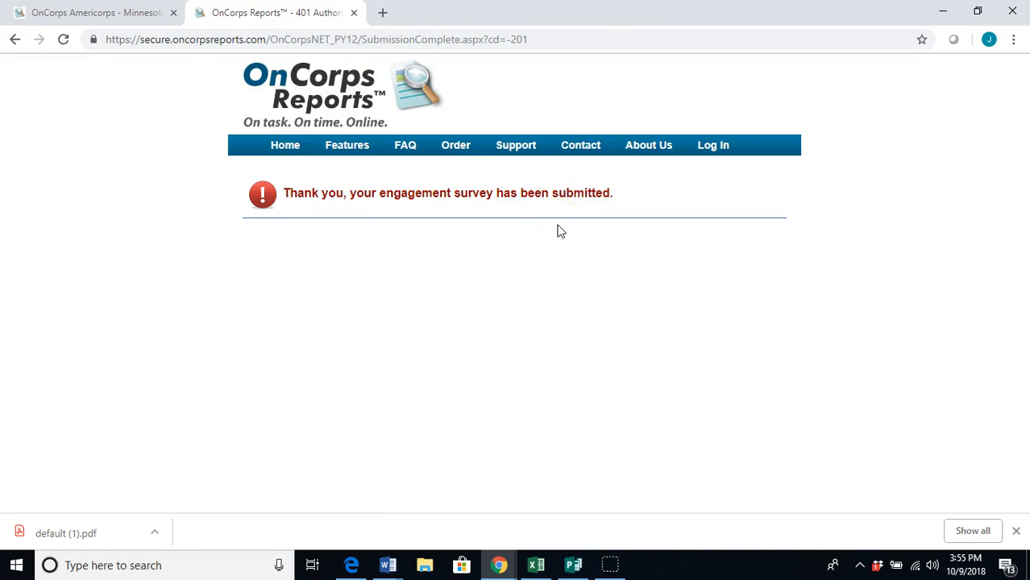
Reload the student page, reopen the sixth student's profile showing SEI Total 85, and save it
click(89, 13)
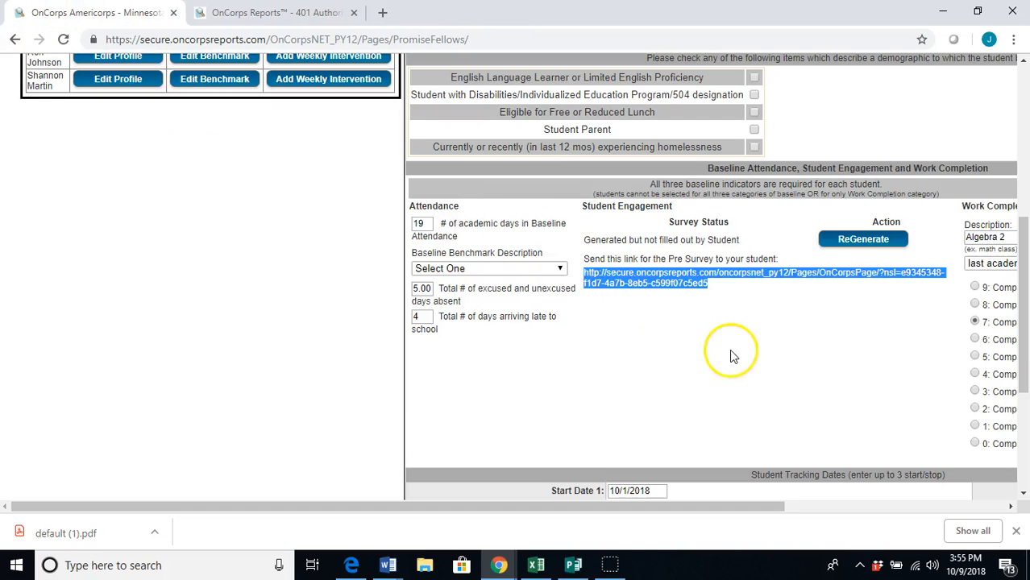
scroll(573, 300, down, 3)
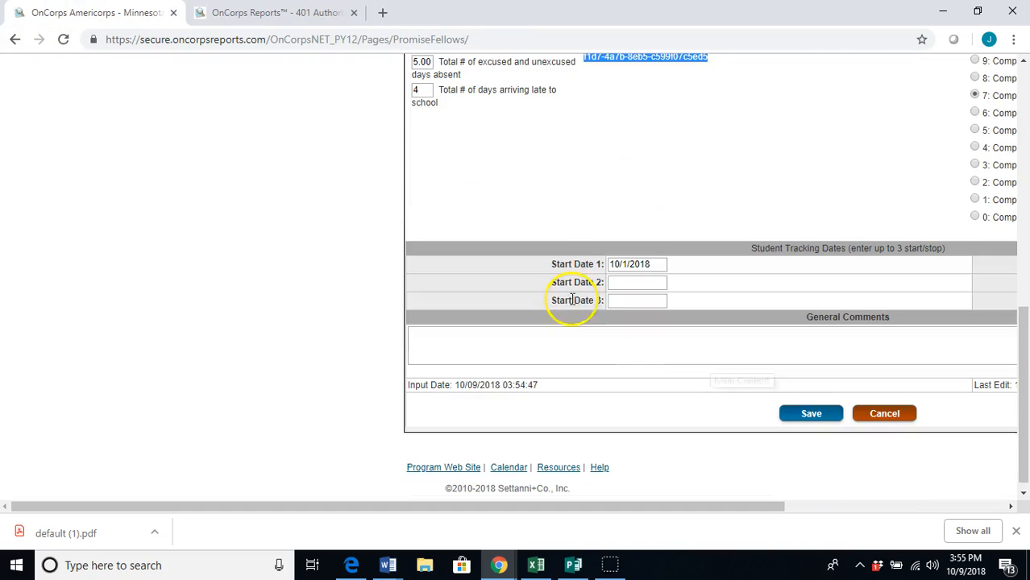
click(63, 39)
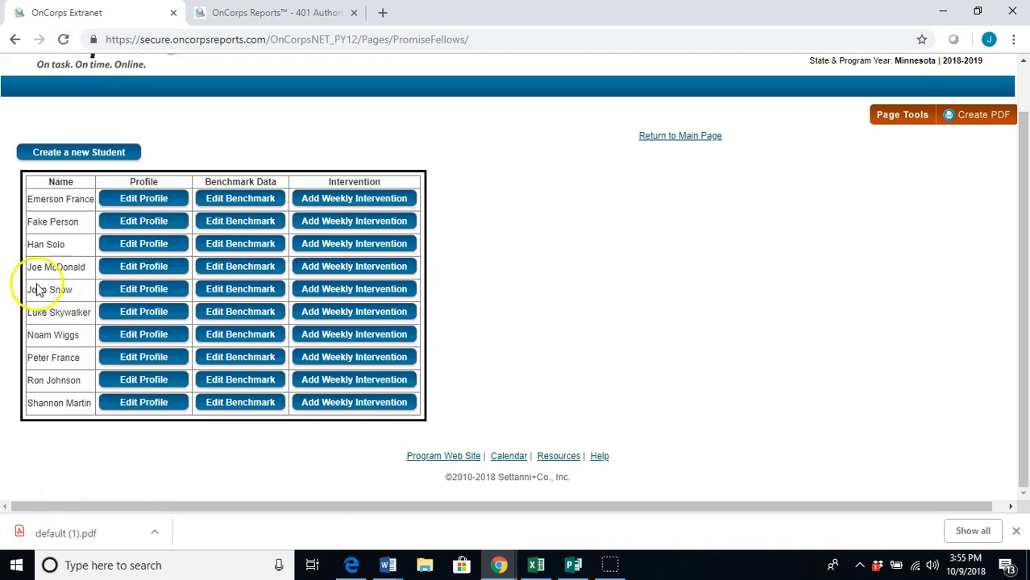
click(121, 314)
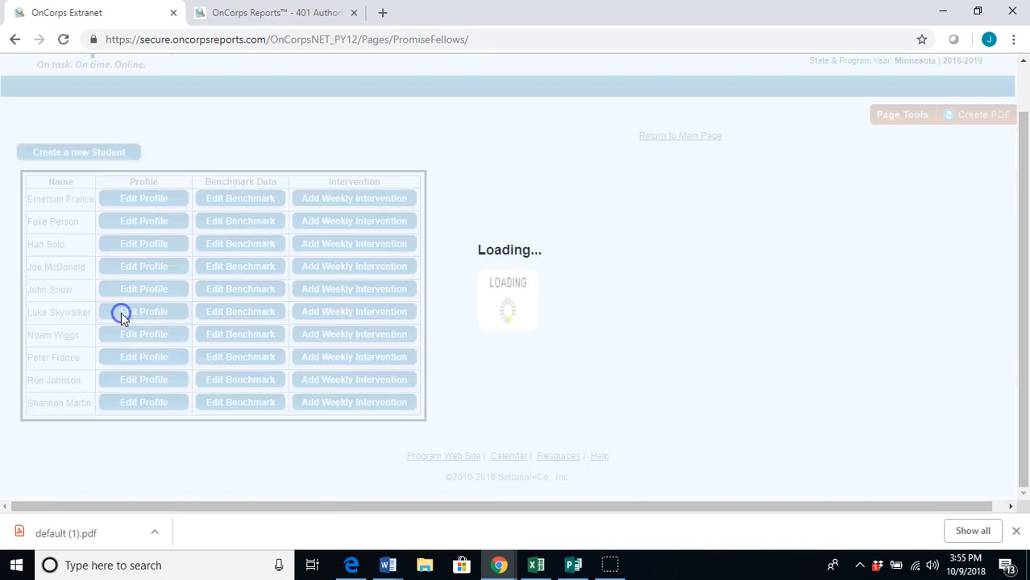
scroll(669, 307, down, 3)
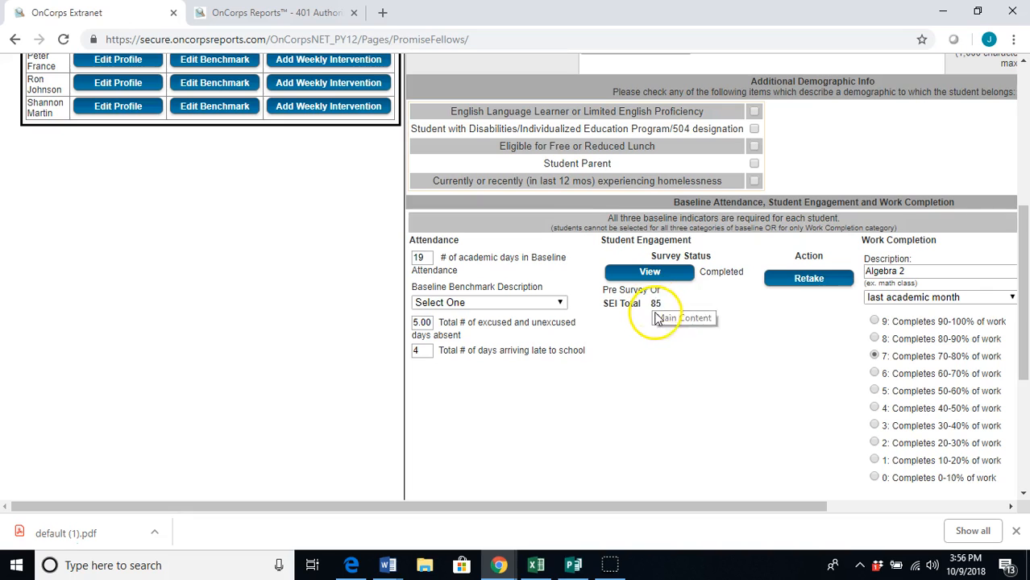
scroll(691, 317, down, 3)
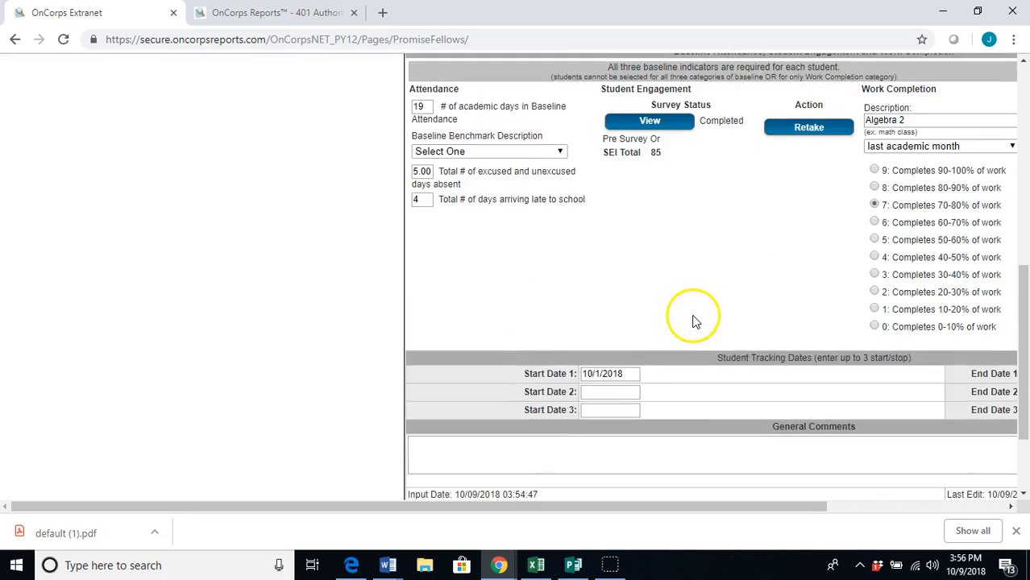
click(777, 404)
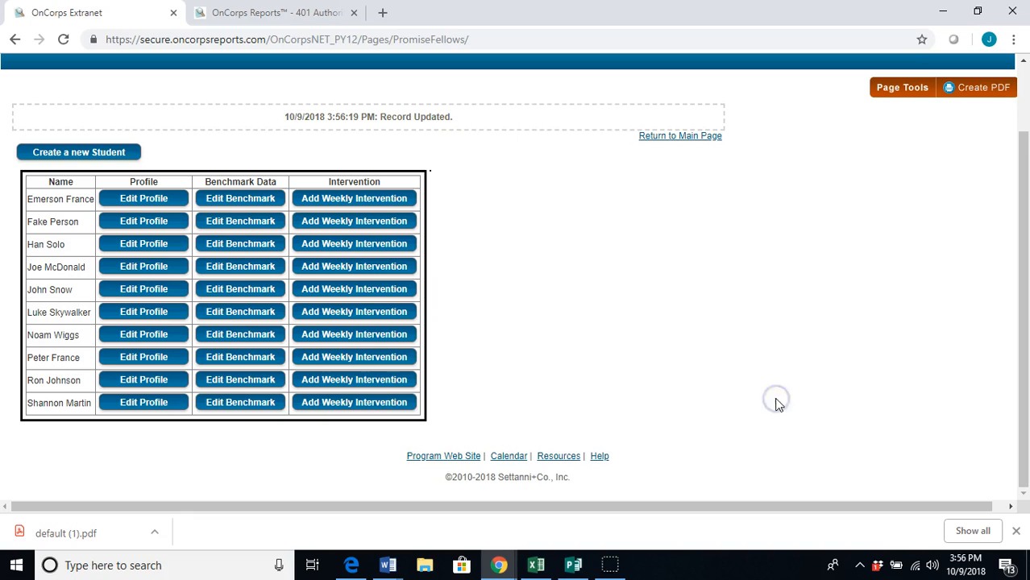